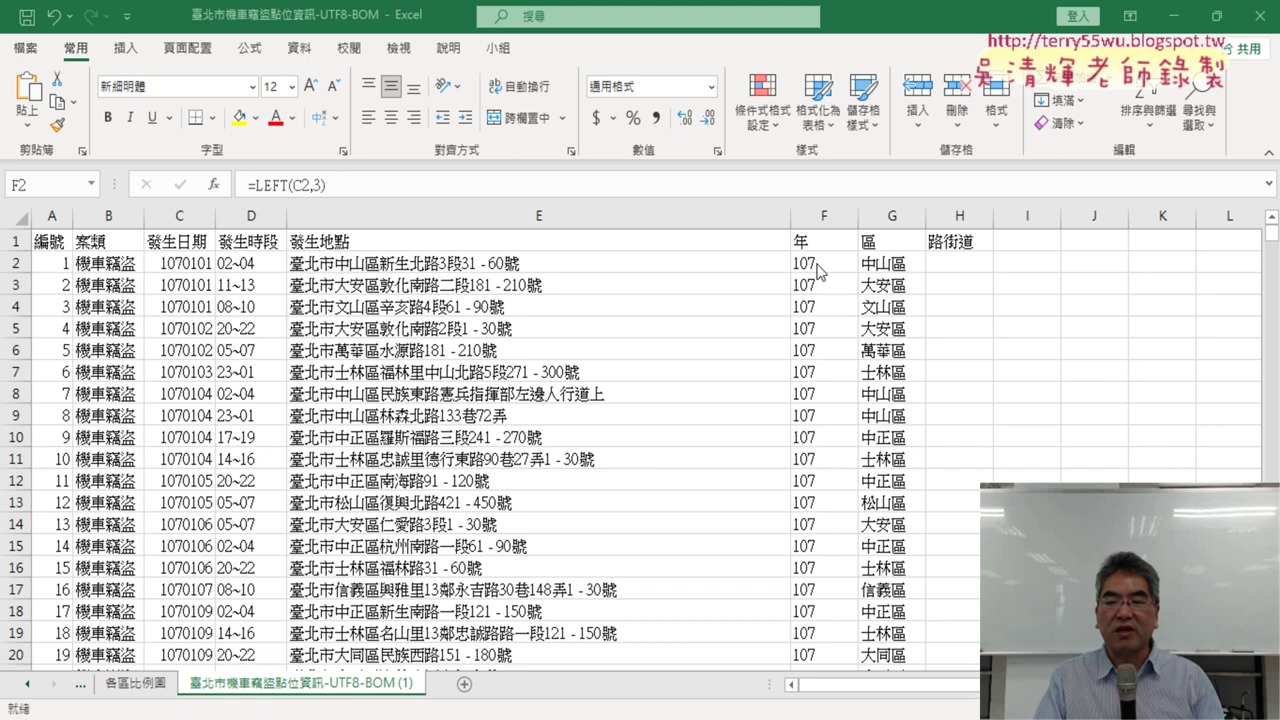
# Review the year formula in F2, the district formula in G2 and the empty street cell H2.
pyautogui.click(815, 266)
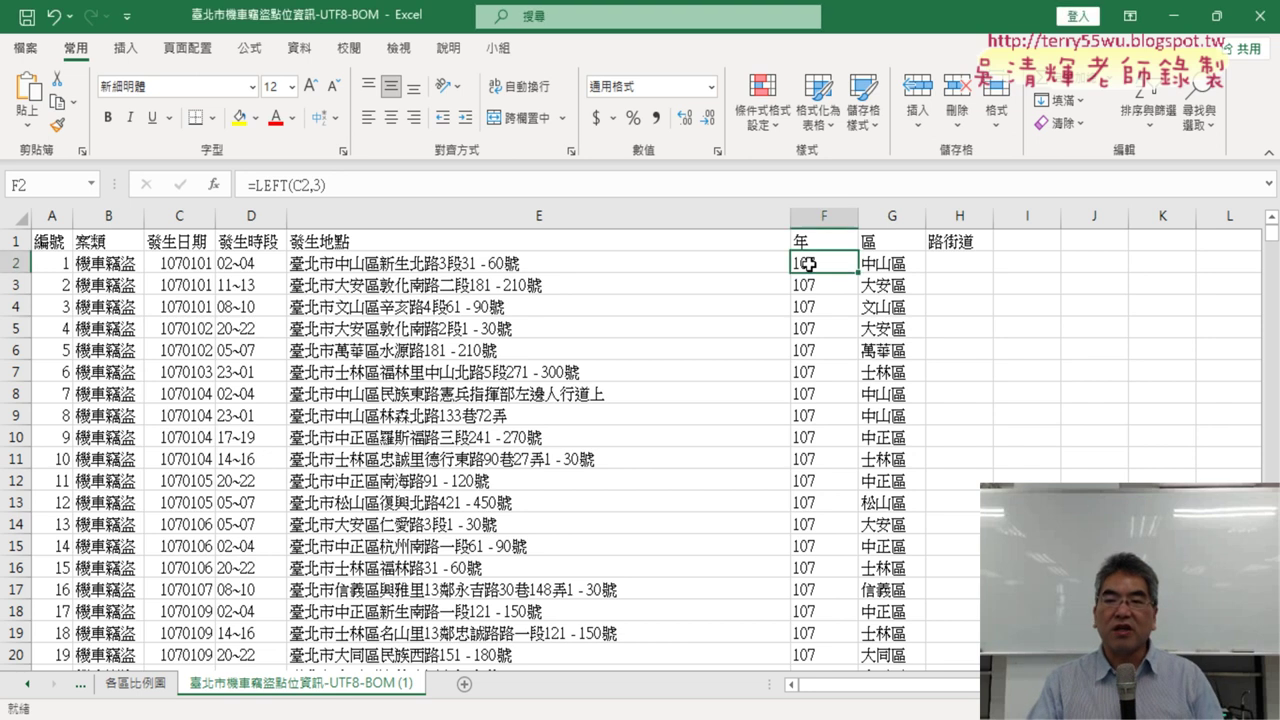
pyautogui.click(243, 185)
pyautogui.hotkey('shift', 'End')
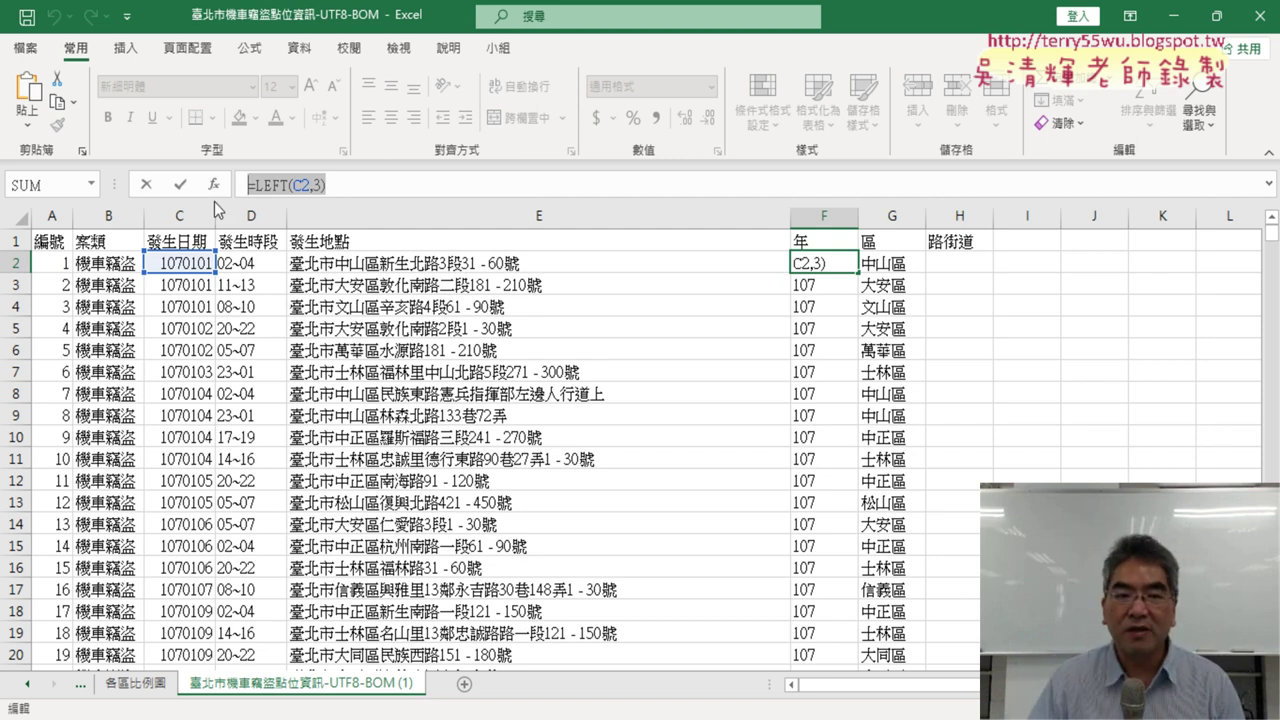
pyautogui.click(146, 185)
pyautogui.click(875, 264)
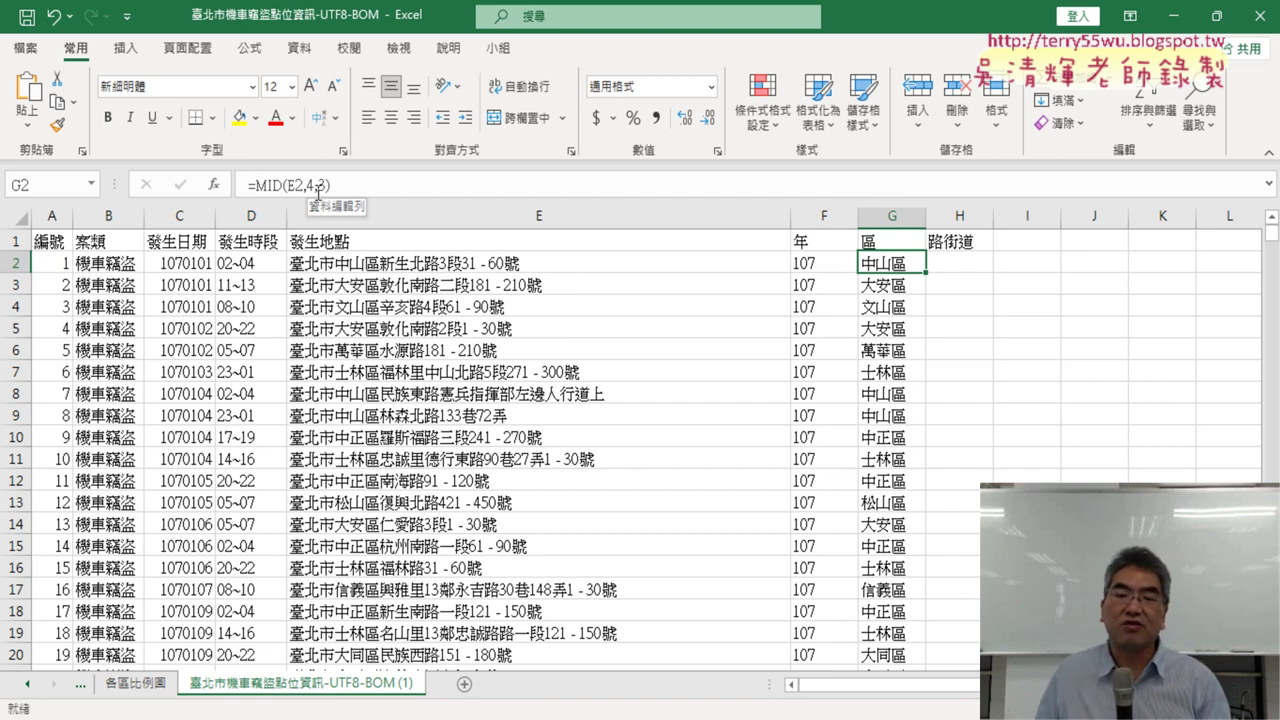
pyautogui.click(475, 264)
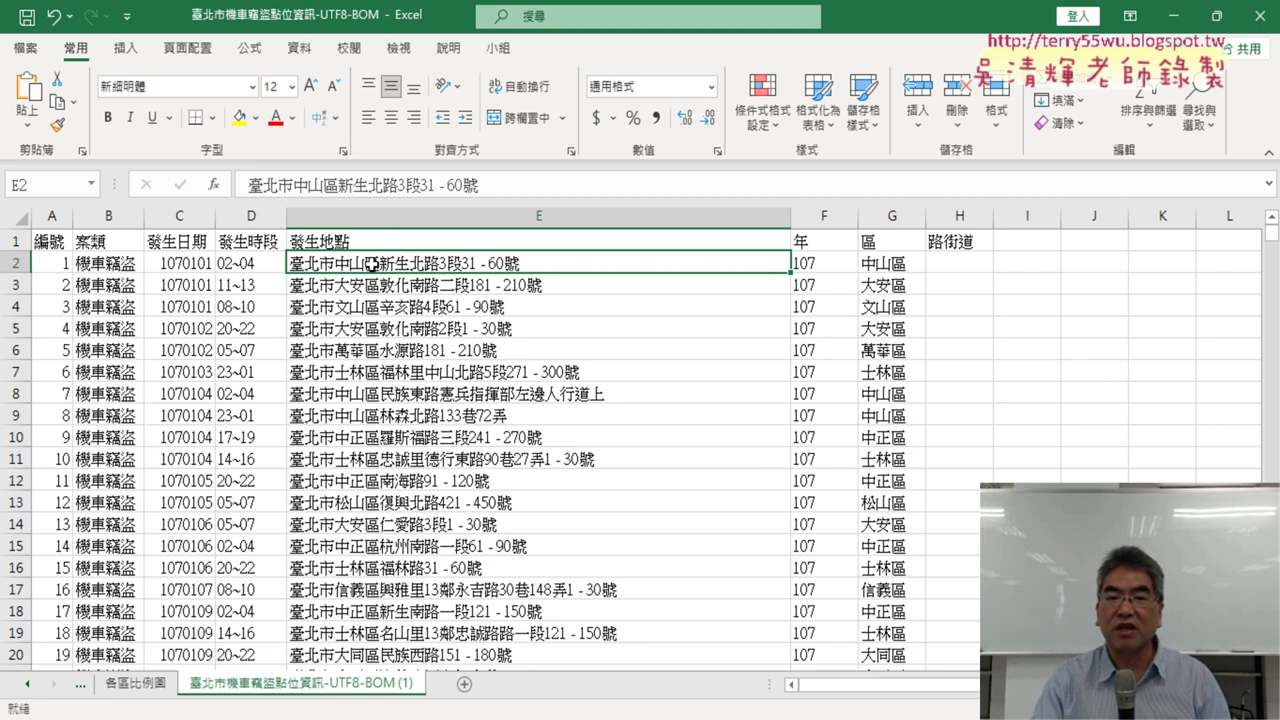
pyautogui.click(895, 264)
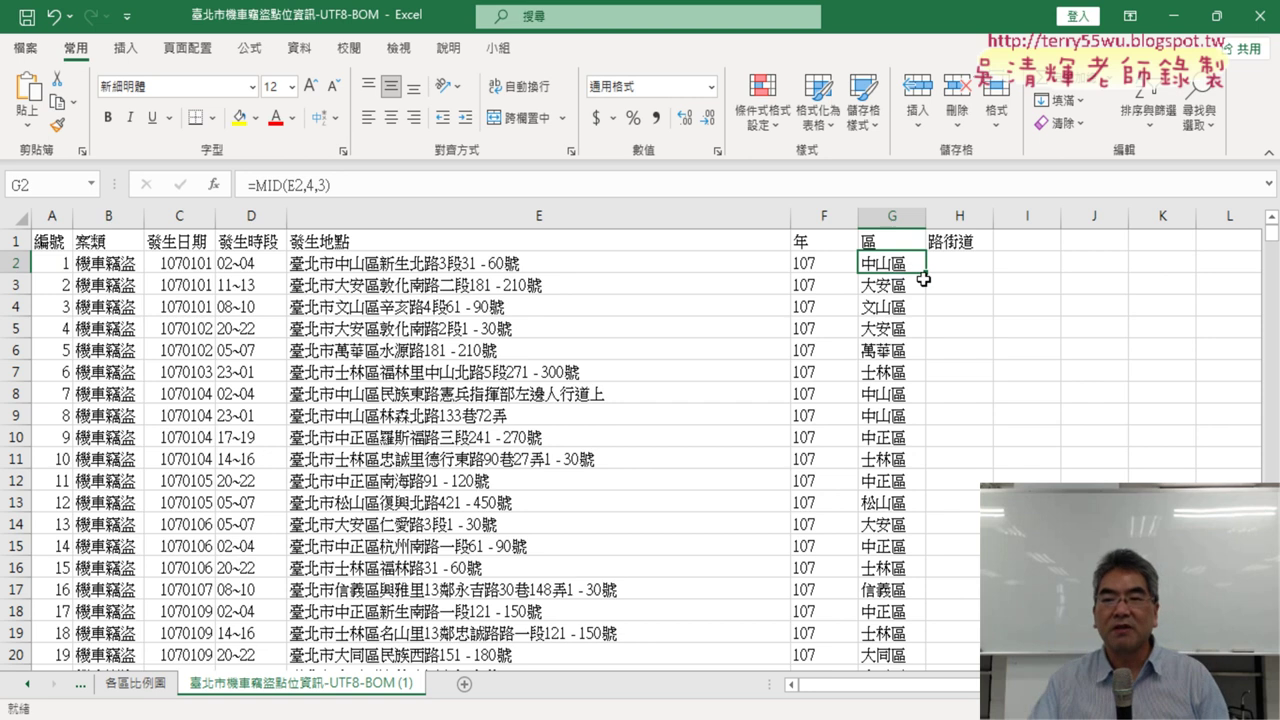
pyautogui.click(969, 269)
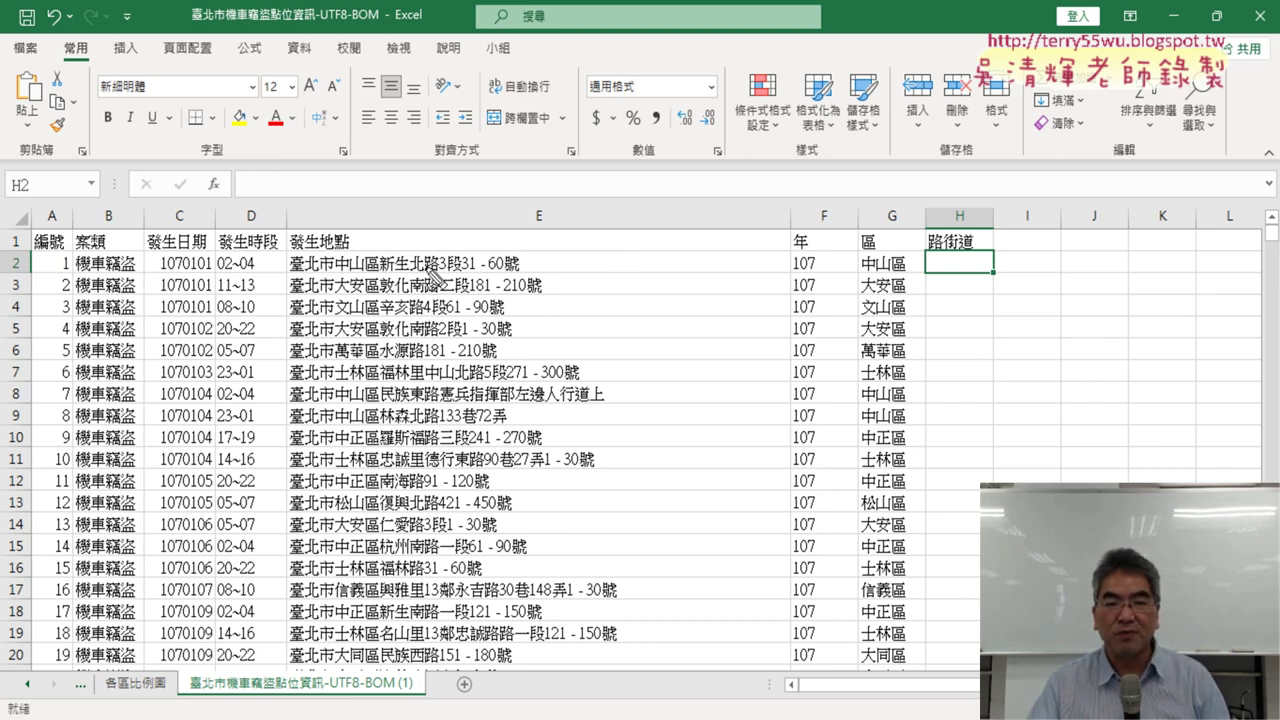
# Annotate the street names in rows 2, 4 and 7 (新生北路, 中山北路, 福林里), then clear the marks.
pyautogui.moveTo(382, 257)
pyautogui.mouseDown()
pyautogui.moveTo(385, 275)
pyautogui.moveTo(437, 277)
pyautogui.moveTo(410, 277)
pyautogui.mouseUp()
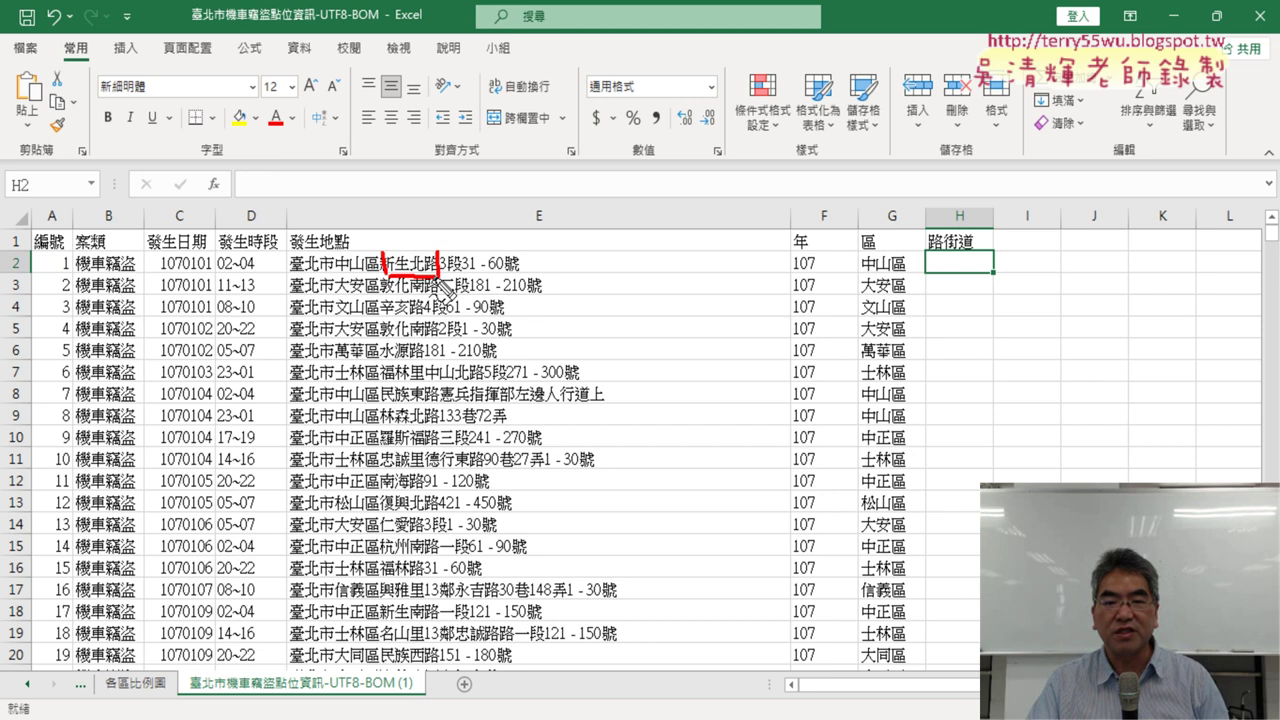
pyautogui.moveTo(418, 232)
pyautogui.mouseDown()
pyautogui.moveTo(445, 212)
pyautogui.moveTo(942, 190)
pyautogui.moveTo(955, 224)
pyautogui.moveTo(966, 208)
pyautogui.mouseUp()
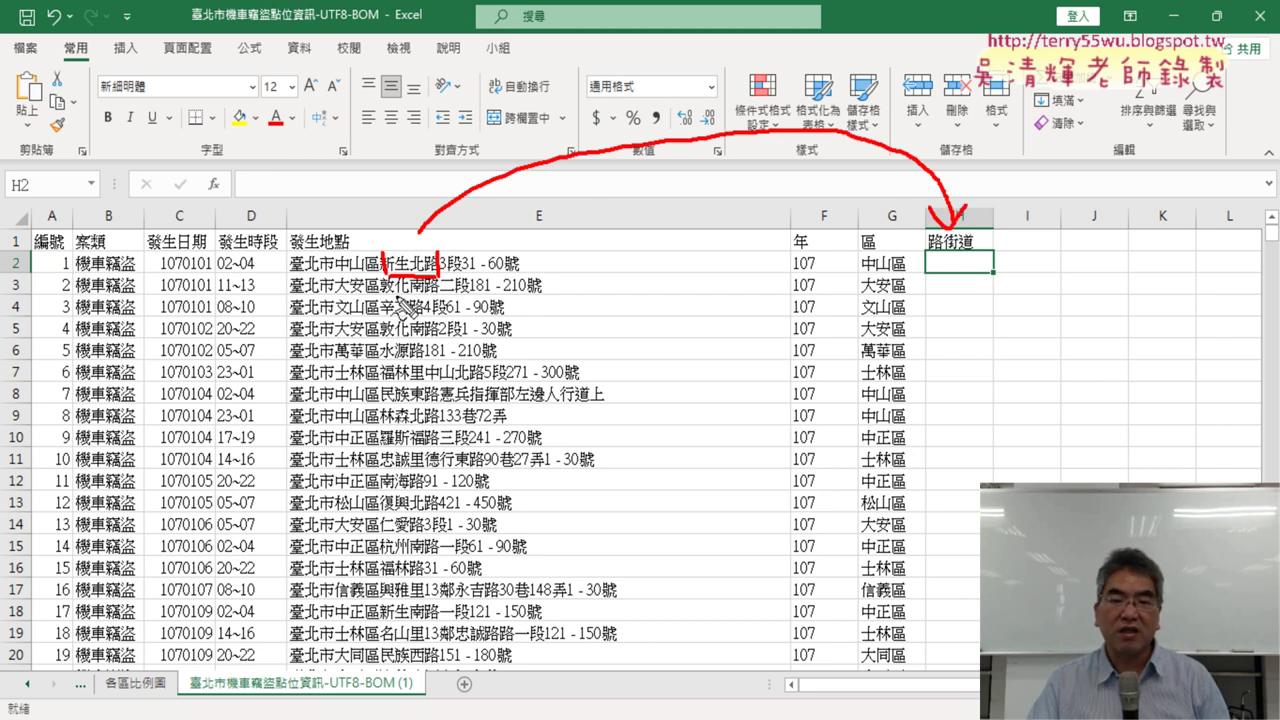
pyautogui.moveTo(386, 290); pyautogui.dragTo(434, 285)
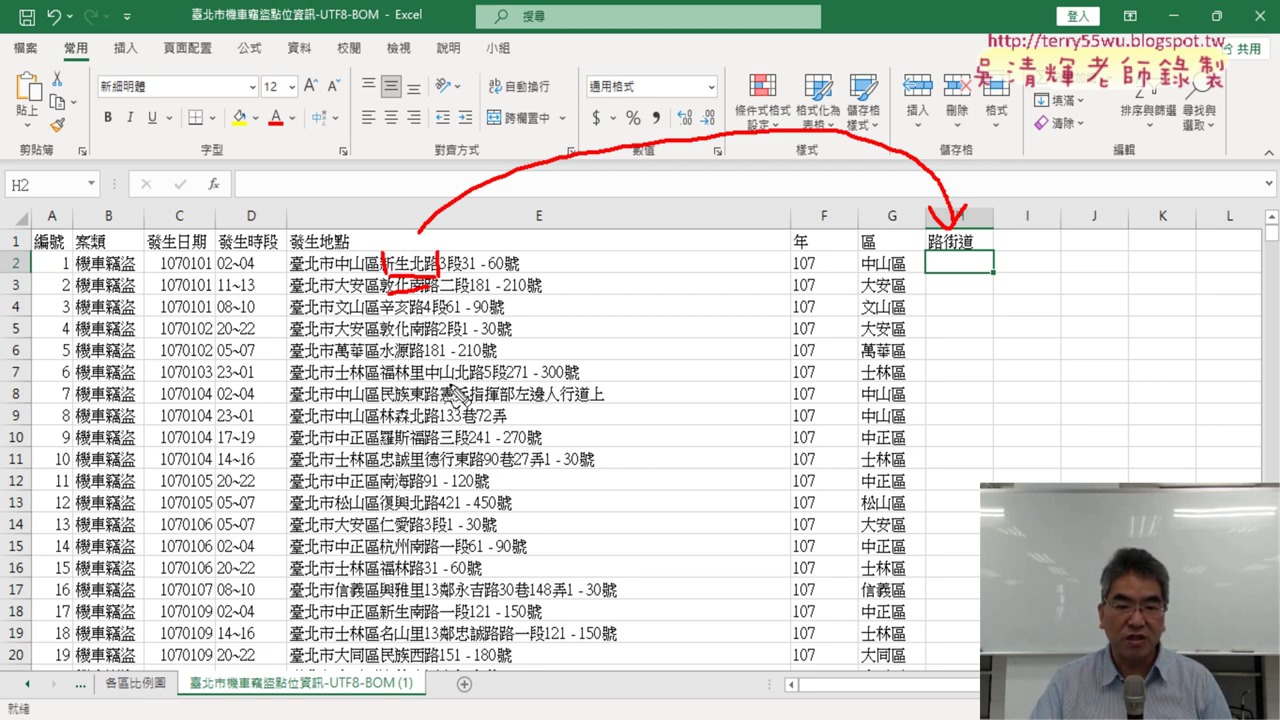
pyautogui.moveTo(436, 381); pyautogui.dragTo(493, 379)
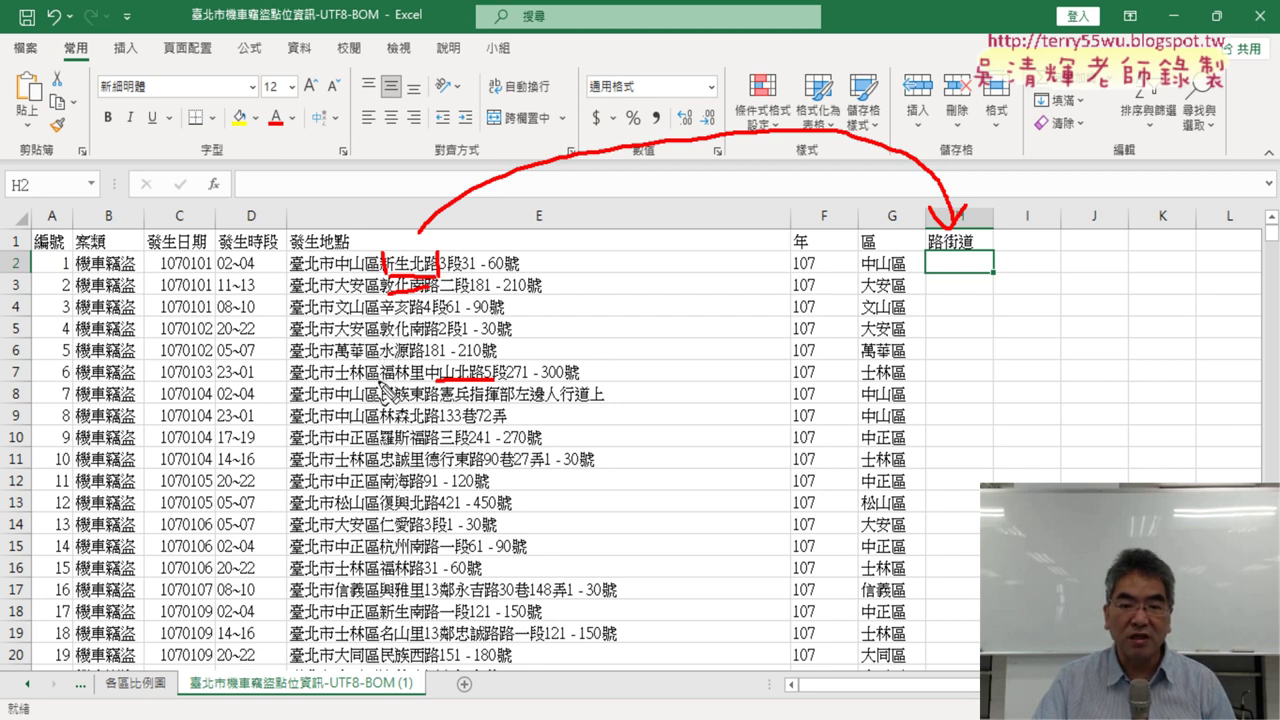
pyautogui.moveTo(428, 380); pyautogui.dragTo(492, 378)
pyautogui.moveTo(389, 385); pyautogui.dragTo(430, 386)
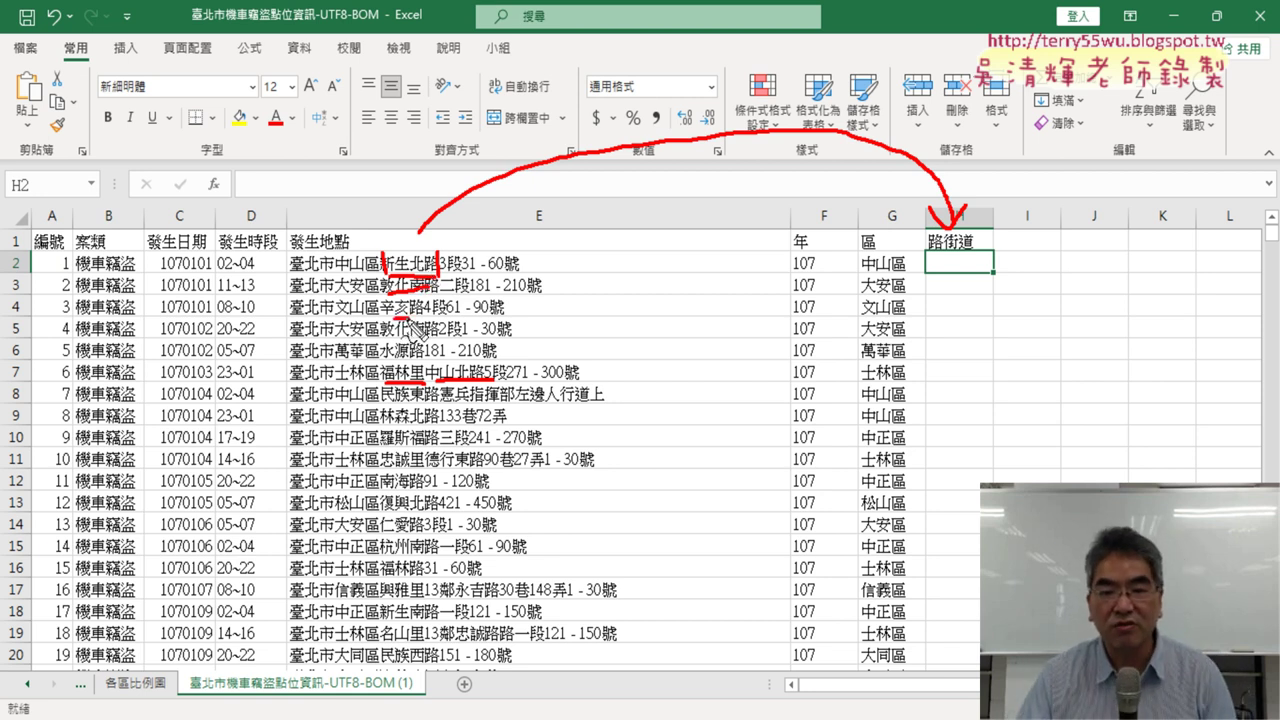
pyautogui.moveTo(412, 318); pyautogui.dragTo(440, 318)
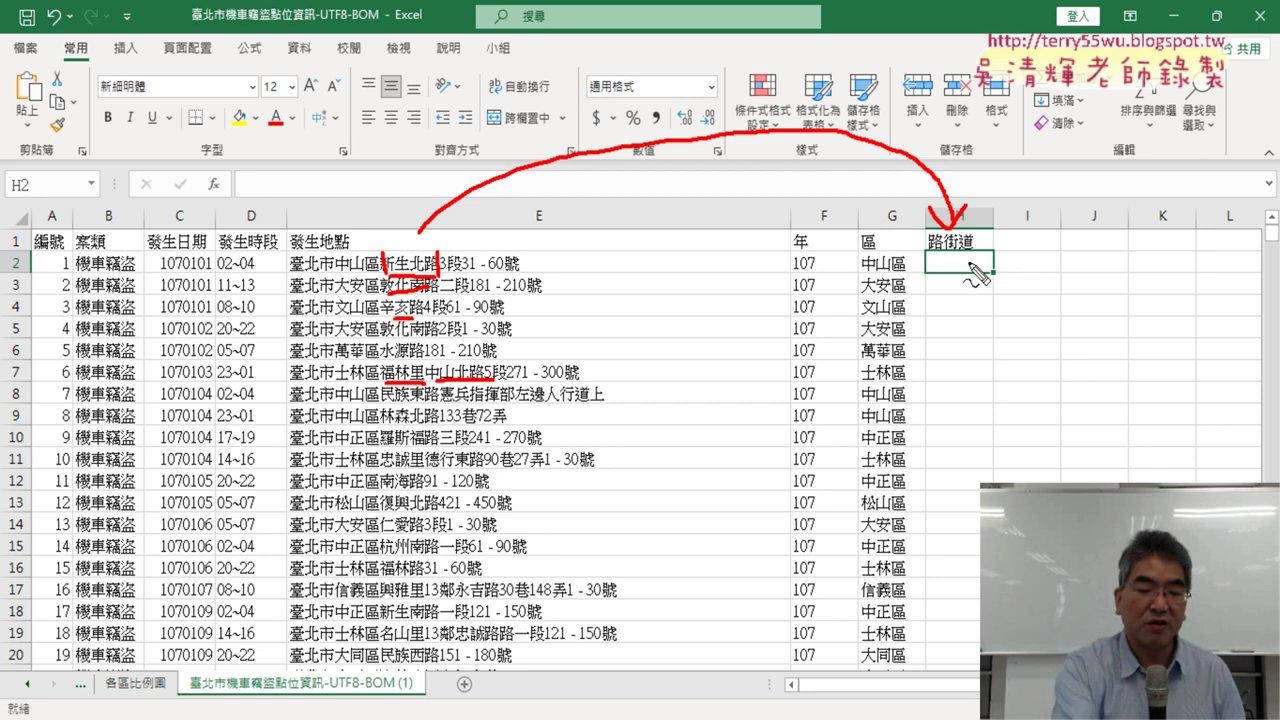
pyautogui.press('Escape')
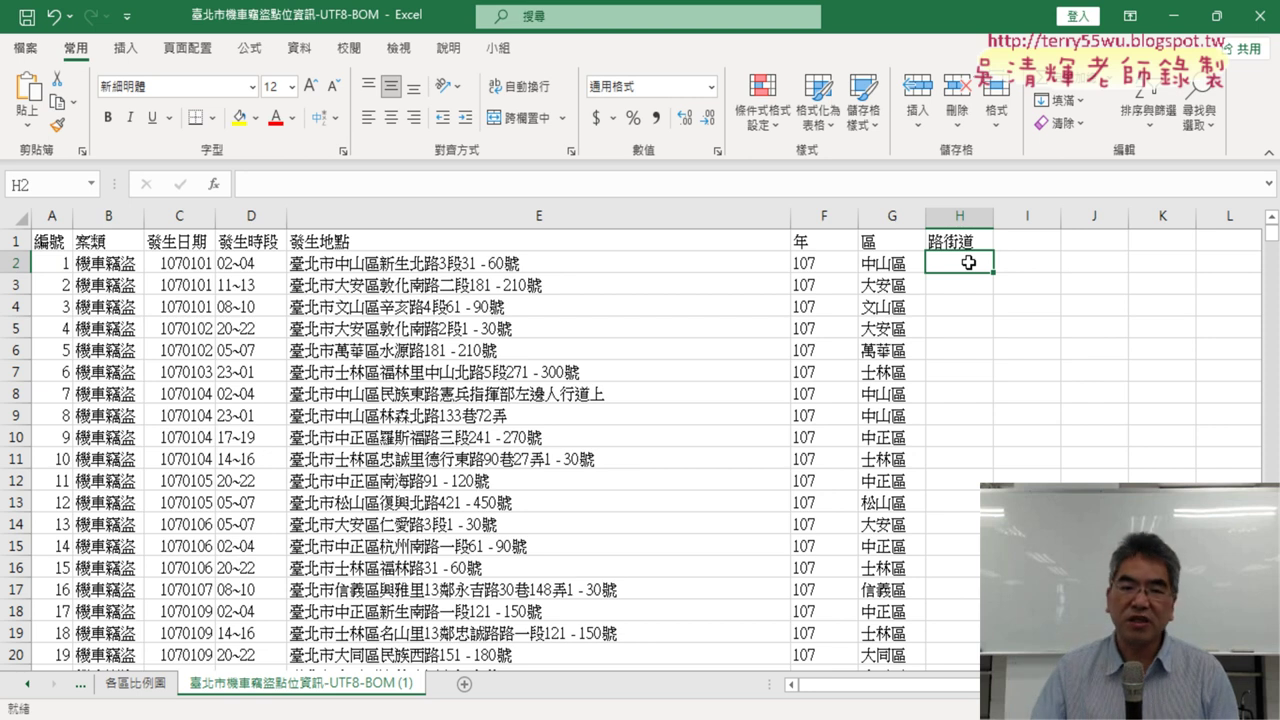
# Inspect G2's MID arguments and highlight its starting position 4.
pyautogui.click(902, 264)
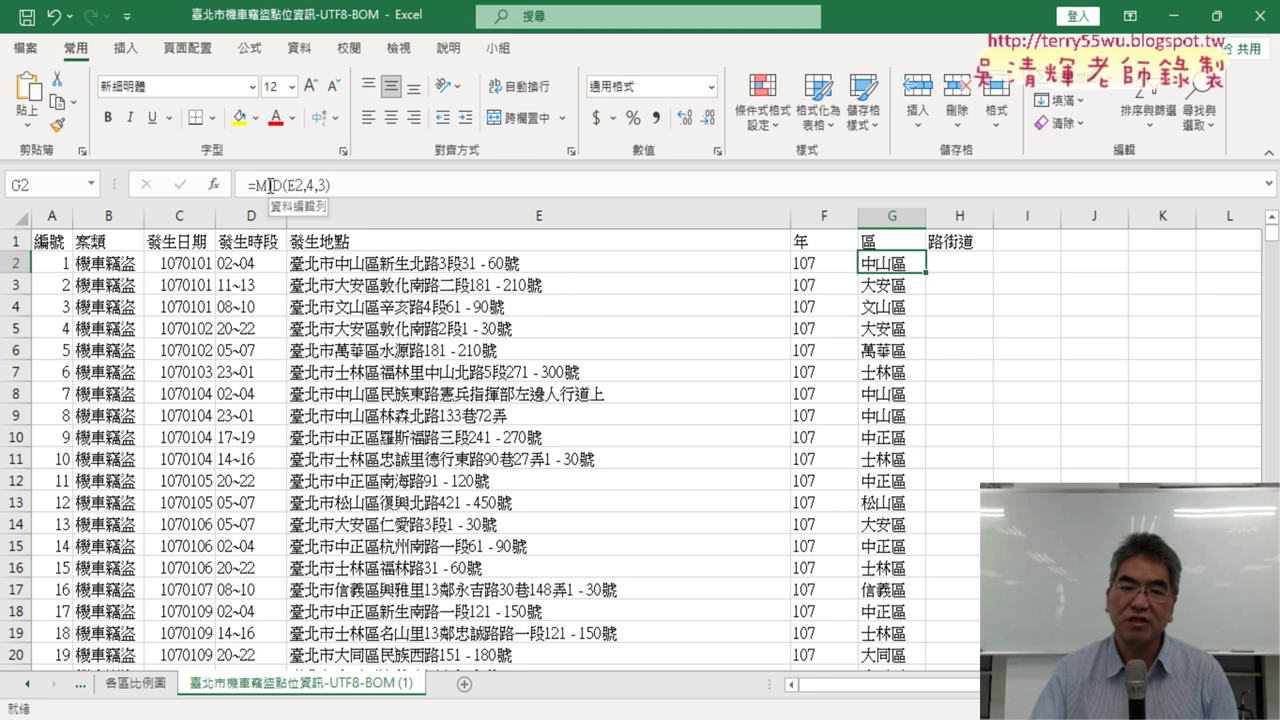
pyautogui.click(270, 185)
pyautogui.click(214, 185)
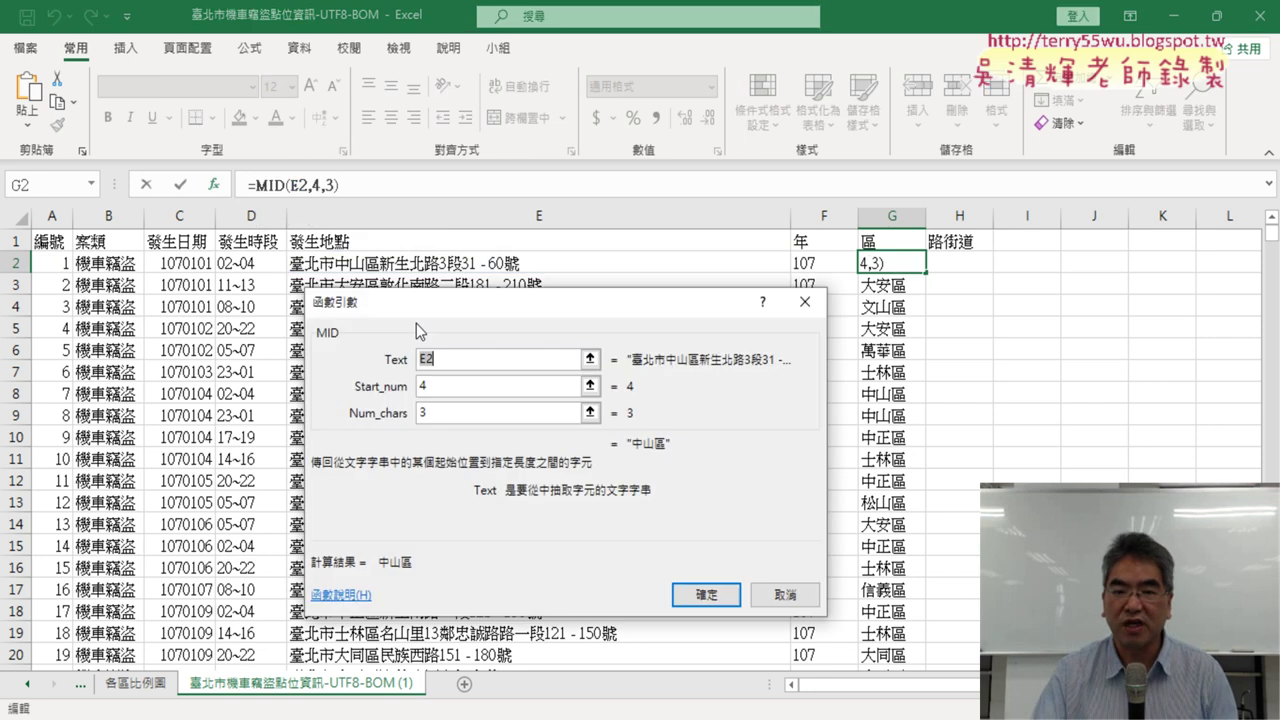
pyautogui.click(440, 390)
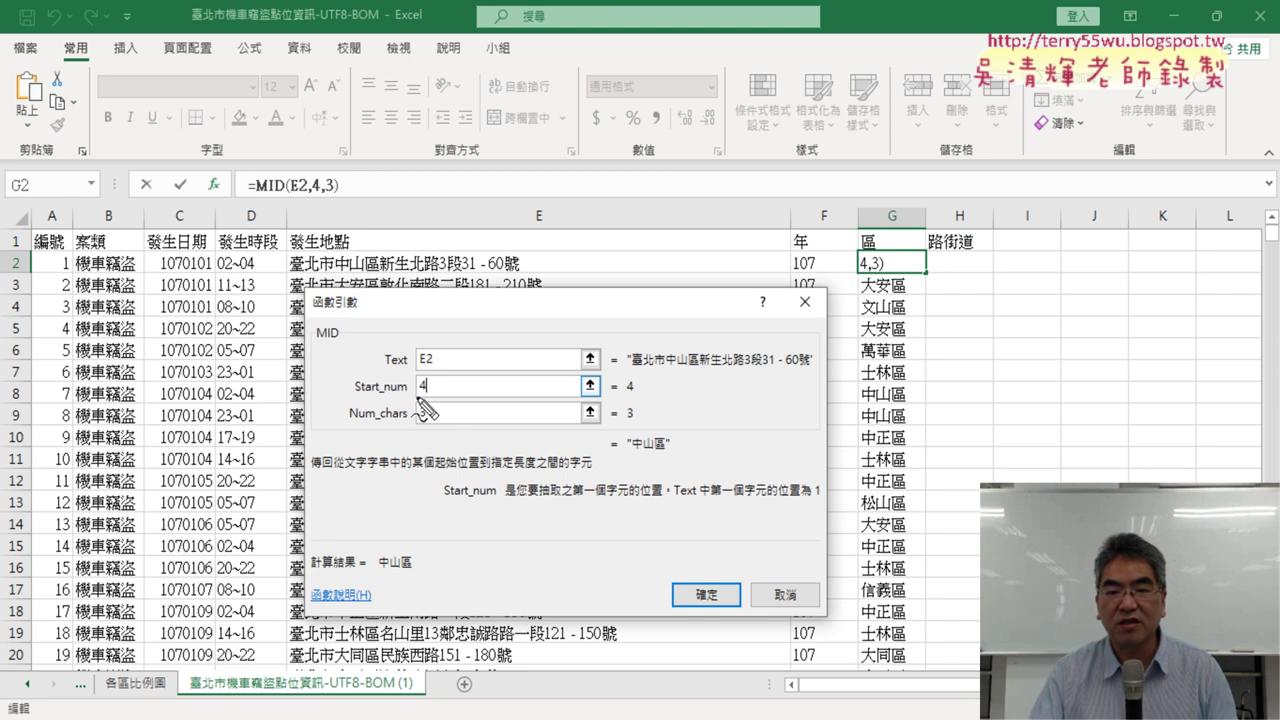
pyautogui.moveTo(416, 396)
pyautogui.mouseDown()
pyautogui.moveTo(434, 396)
pyautogui.moveTo(436, 423)
pyautogui.mouseUp()
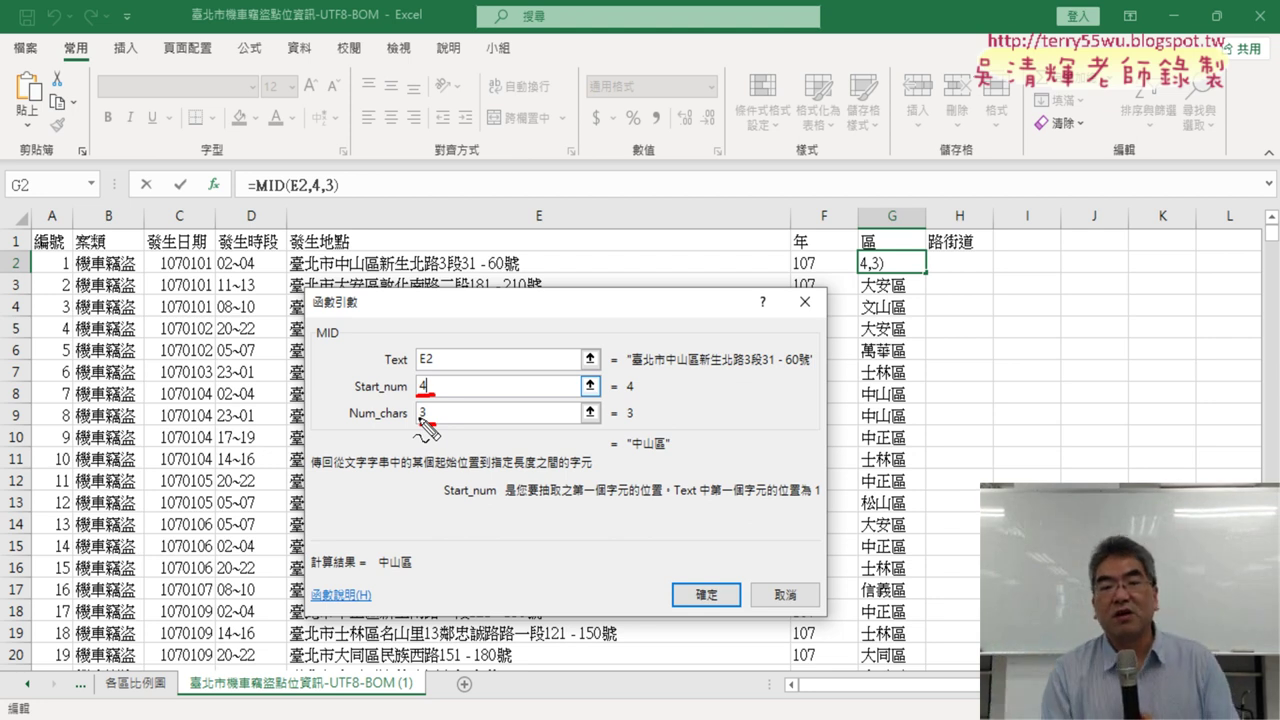
pyautogui.press('Escape')
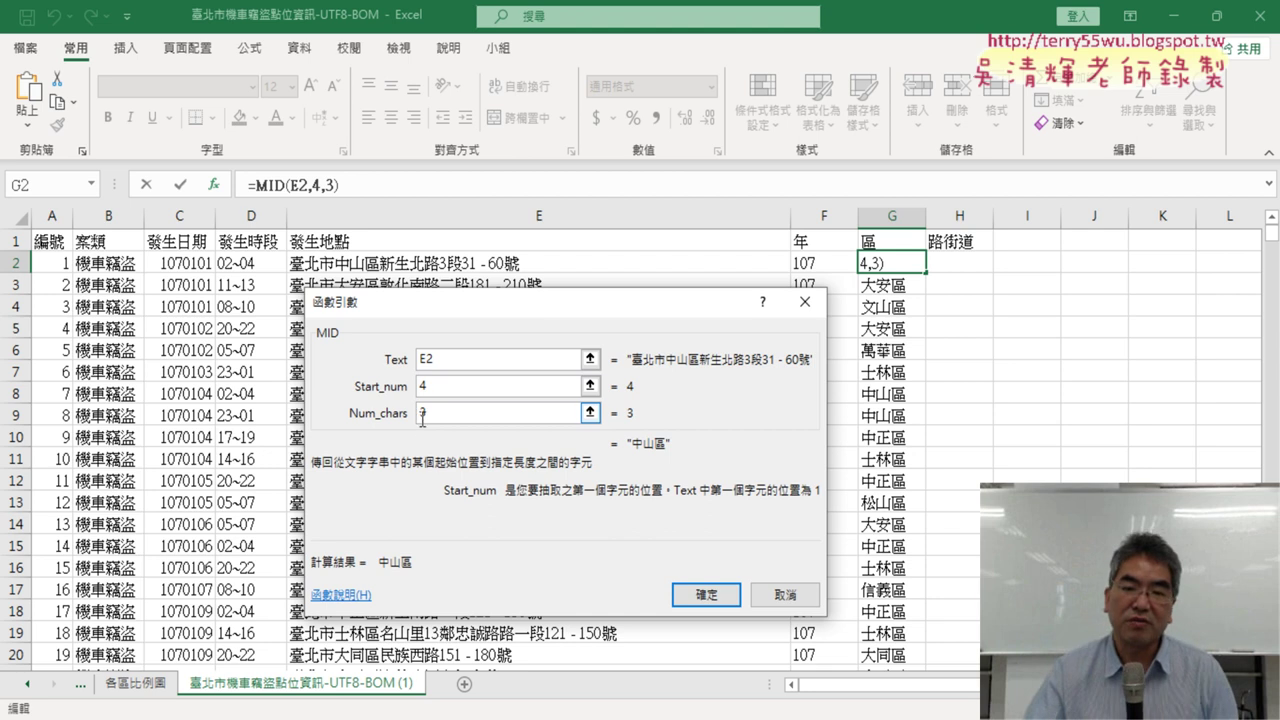
# Examine 新生北路 inside the E2 address and check the extent of the address column.
pyautogui.click(400, 263)
pyautogui.doubleClick(386, 263)
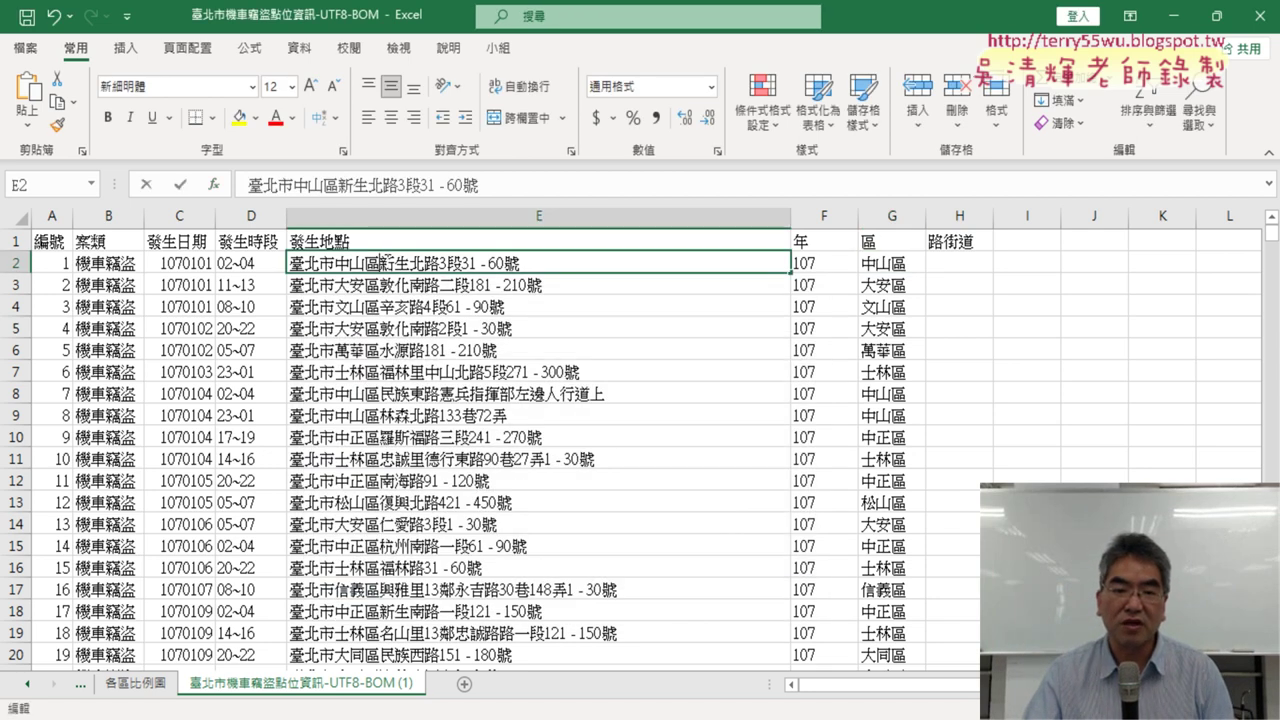
pyautogui.moveTo(380, 263); pyautogui.dragTo(440, 263)
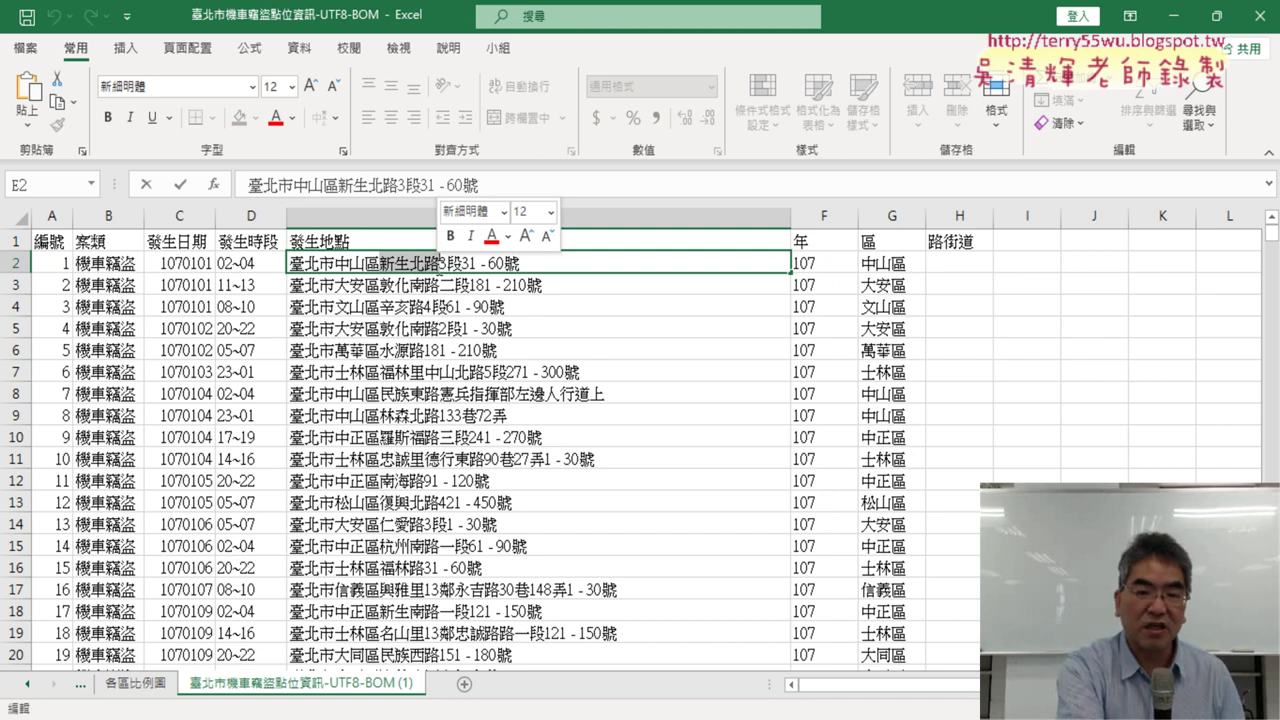
pyautogui.press('Escape')
pyautogui.click(445, 244)
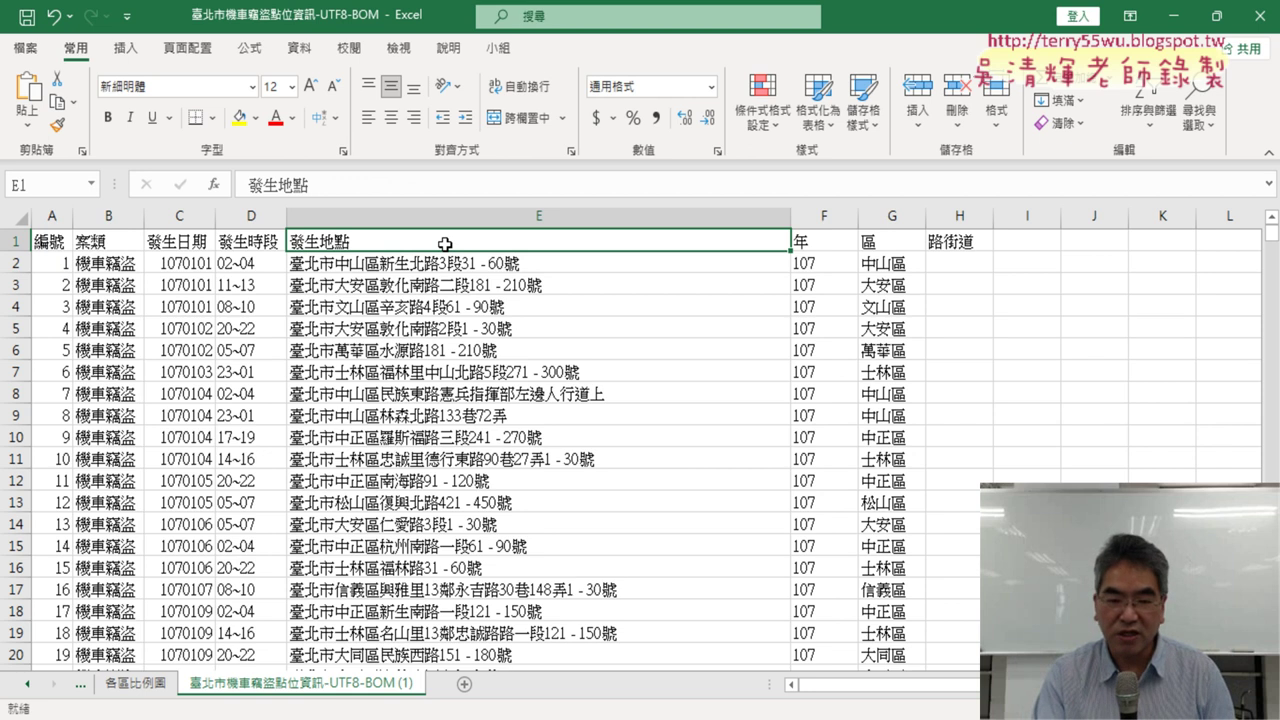
pyautogui.hotkey('ctrl', 'Down')
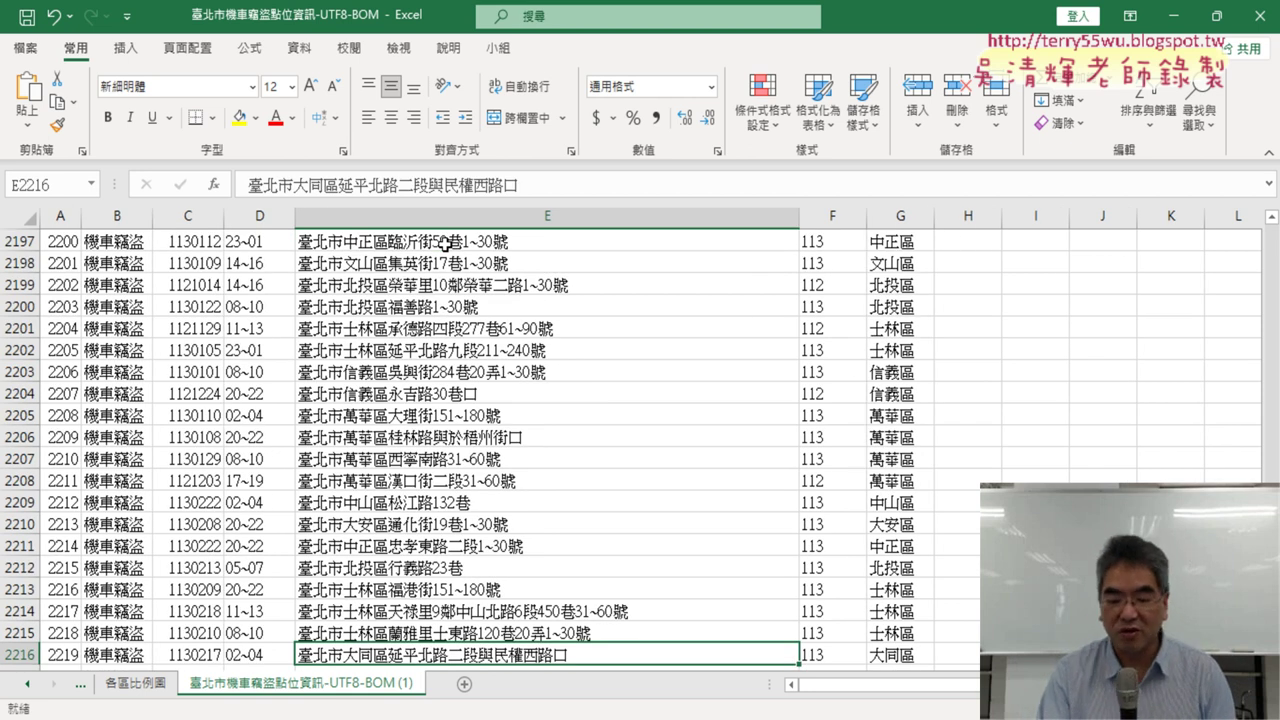
pyautogui.hotkey('ctrl', 'Up')
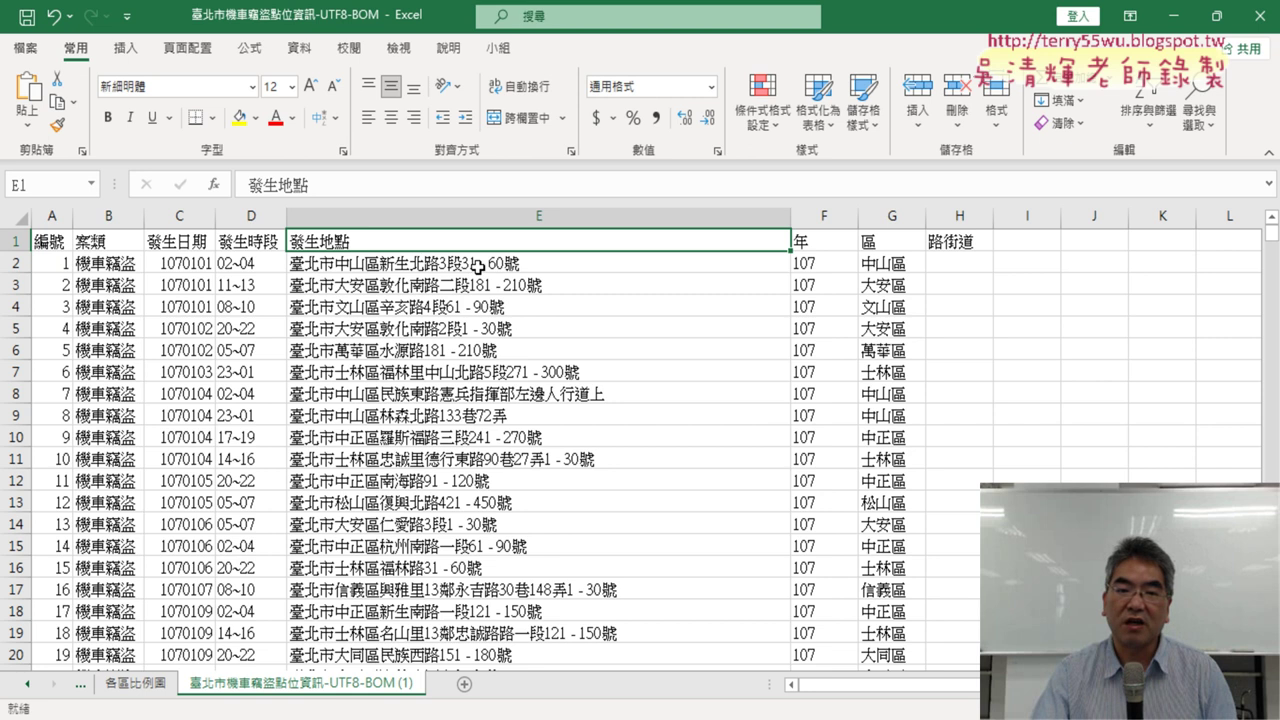
# Review G2's MID function arguments again without changing them.
pyautogui.click(478, 267)
pyautogui.click(888, 266)
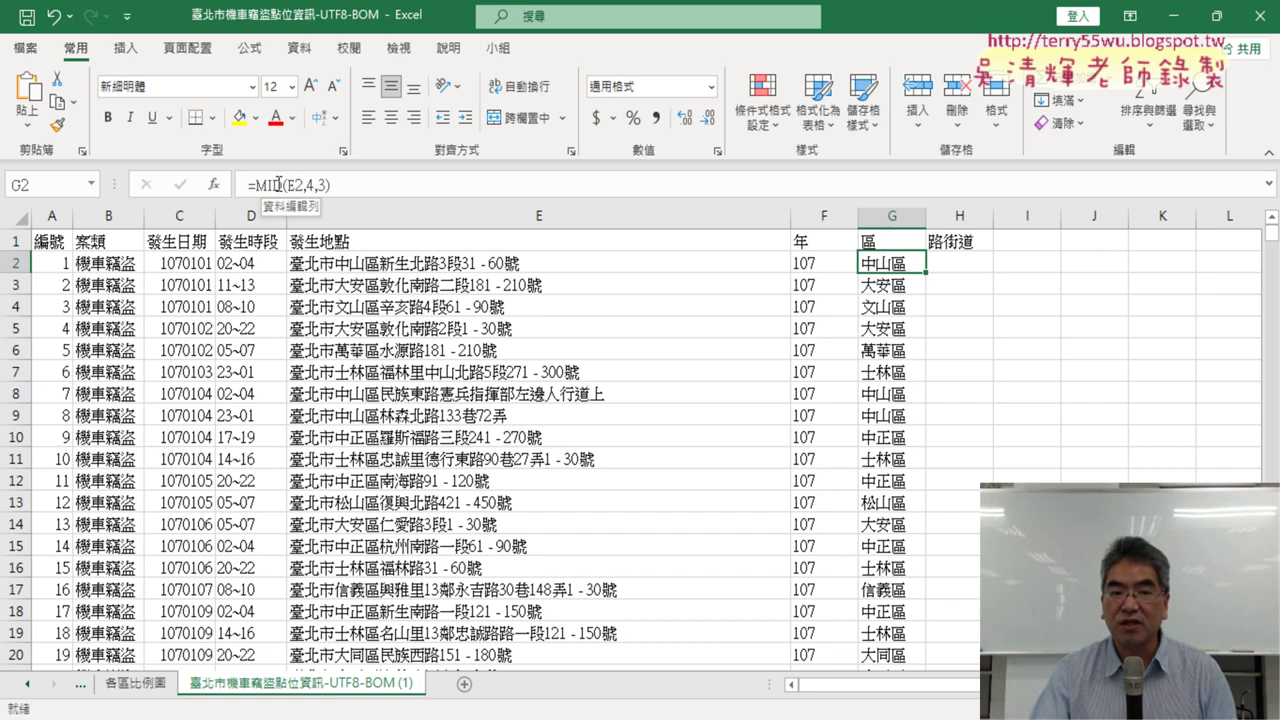
pyautogui.click(279, 183)
pyautogui.click(213, 184)
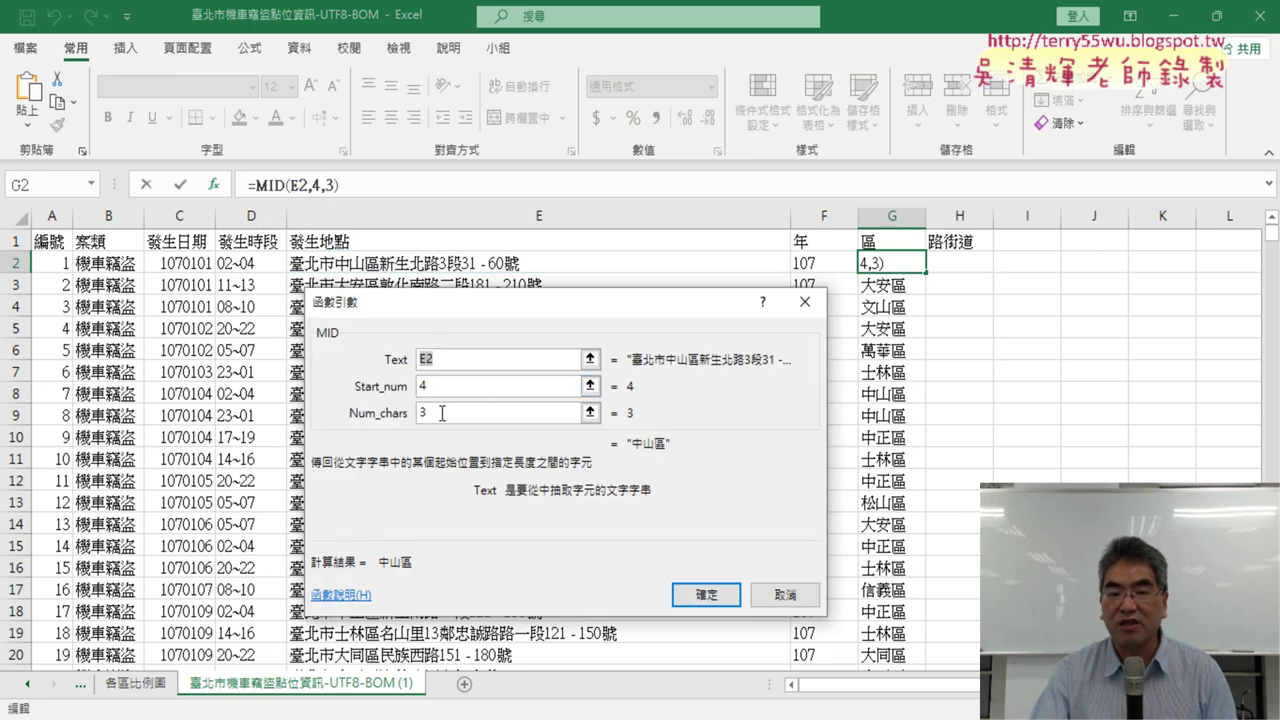
pyautogui.click(722, 594)
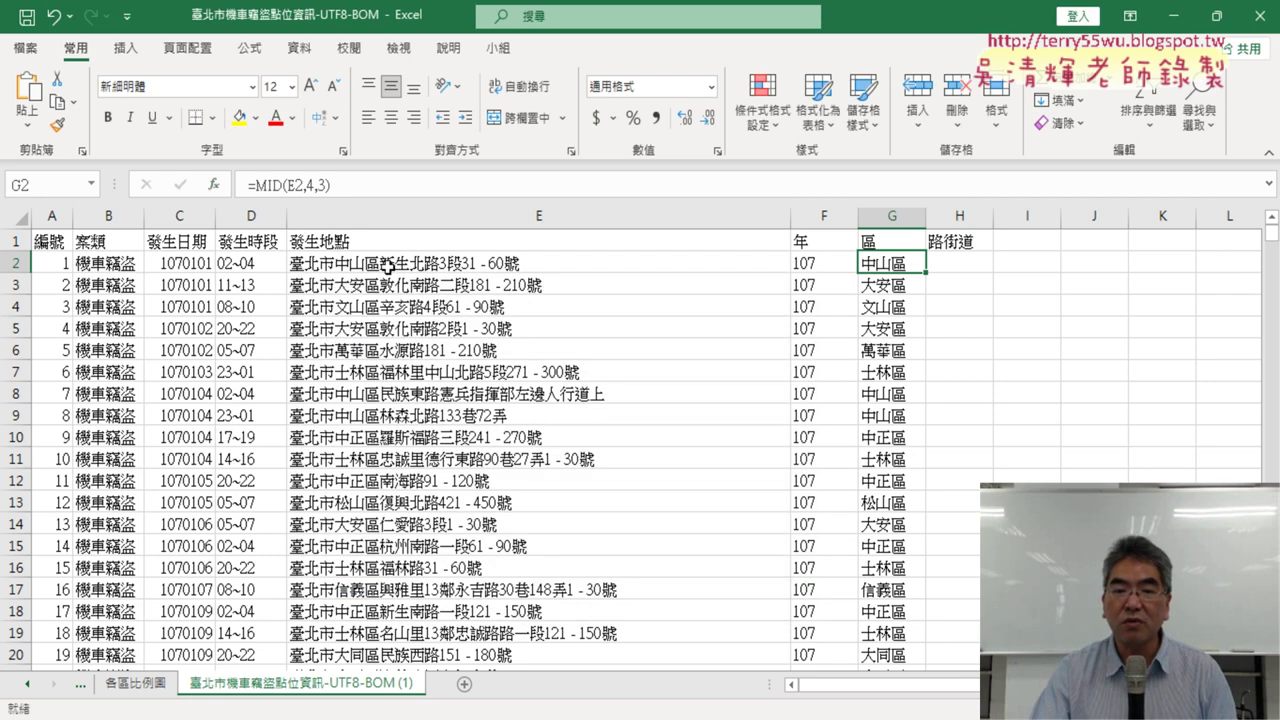
# Mark the 區 marker in row 2, the street start in row 6 and the 鄰 marker in row 17.
pyautogui.doubleClick(387, 266)
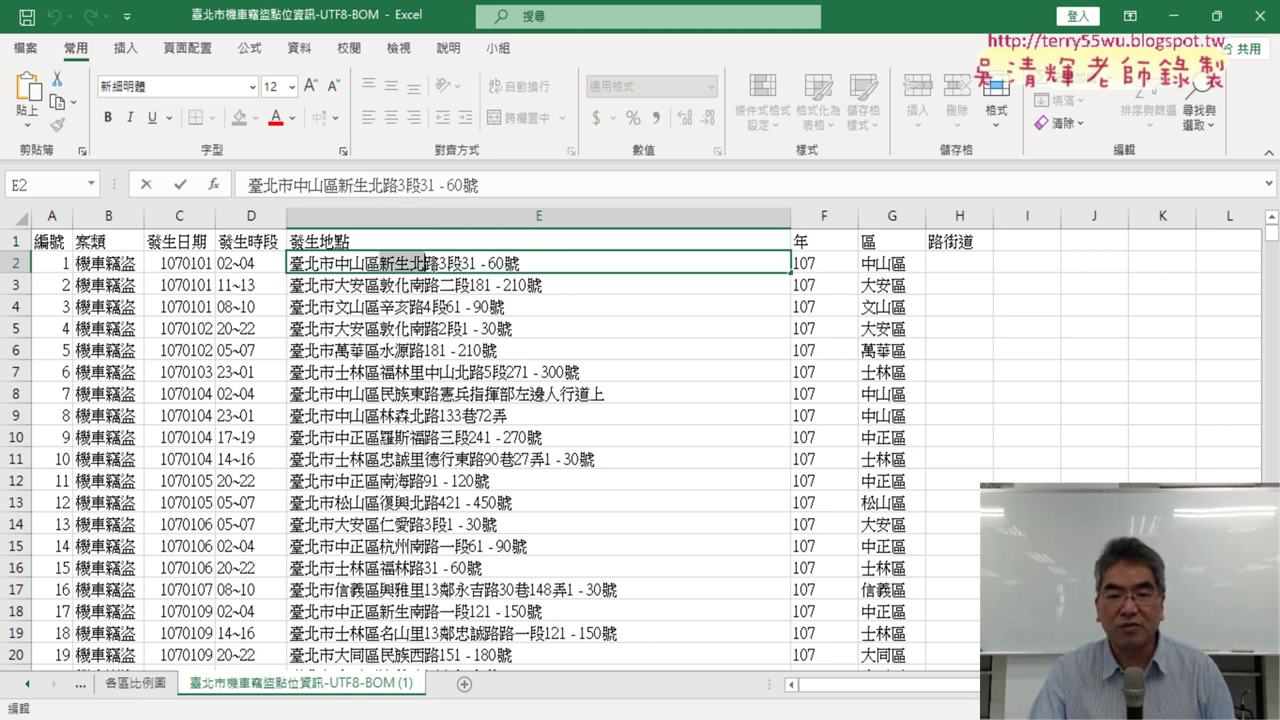
pyautogui.moveTo(425, 262); pyautogui.dragTo(440, 264)
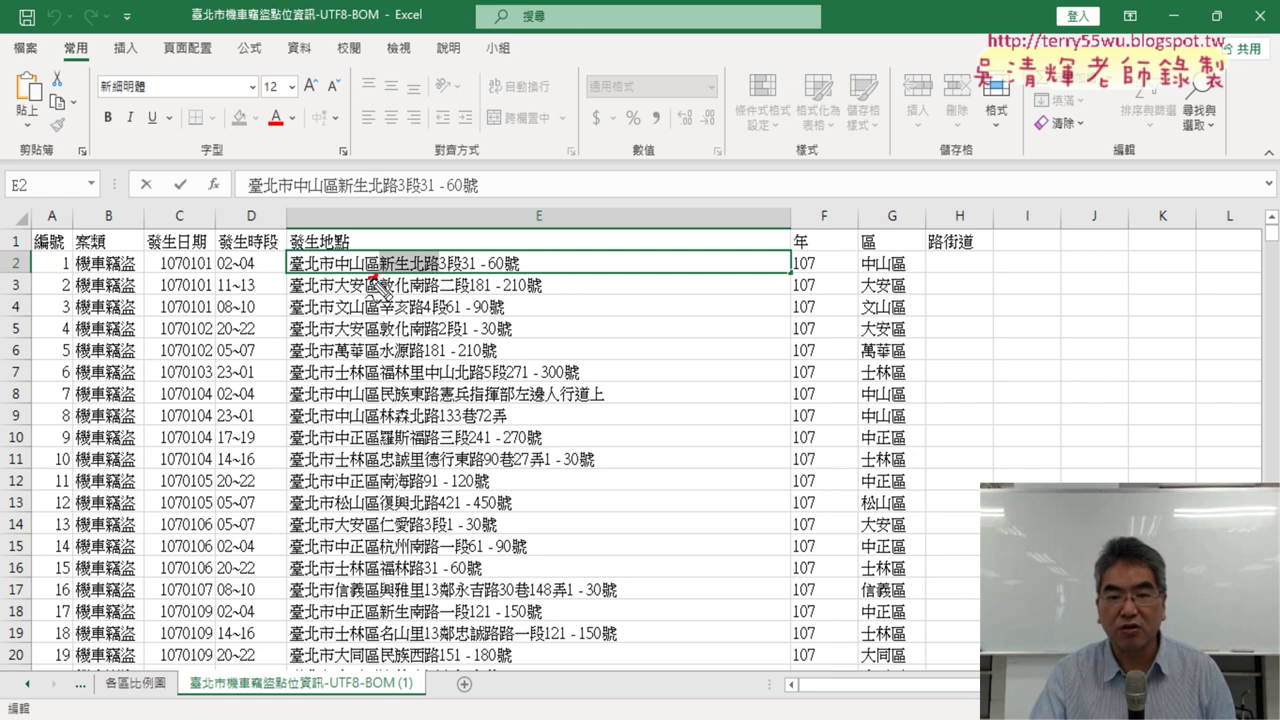
pyautogui.moveTo(372, 278); pyautogui.dragTo(380, 280)
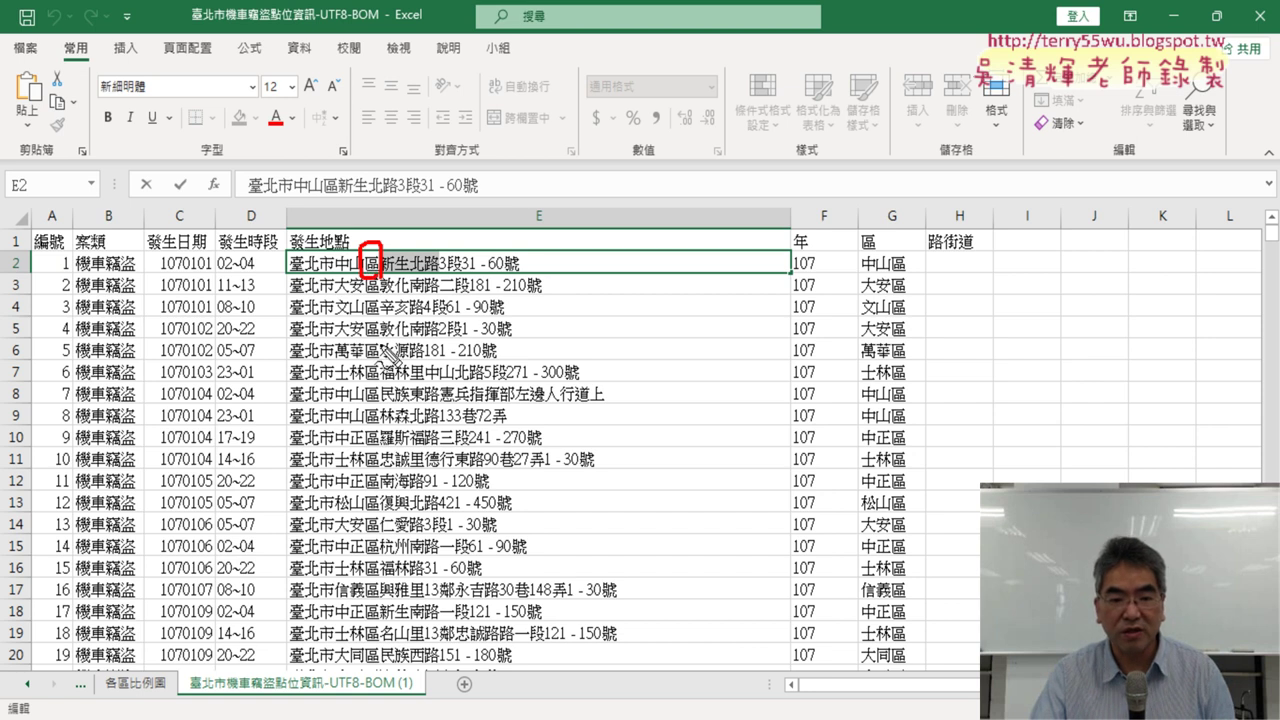
pyautogui.moveTo(381, 344)
pyautogui.mouseDown()
pyautogui.moveTo(381, 357)
pyautogui.moveTo(490, 381)
pyautogui.moveTo(425, 372)
pyautogui.mouseUp()
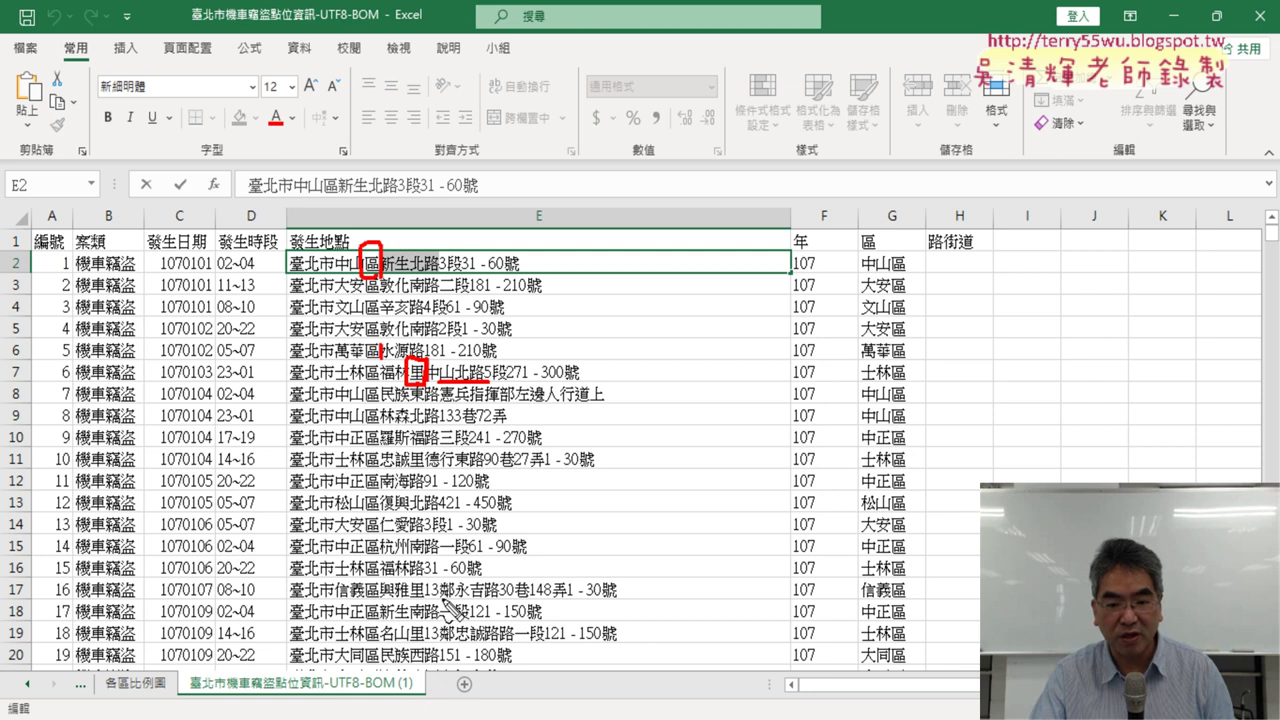
pyautogui.moveTo(455, 578); pyautogui.dragTo(455, 600)
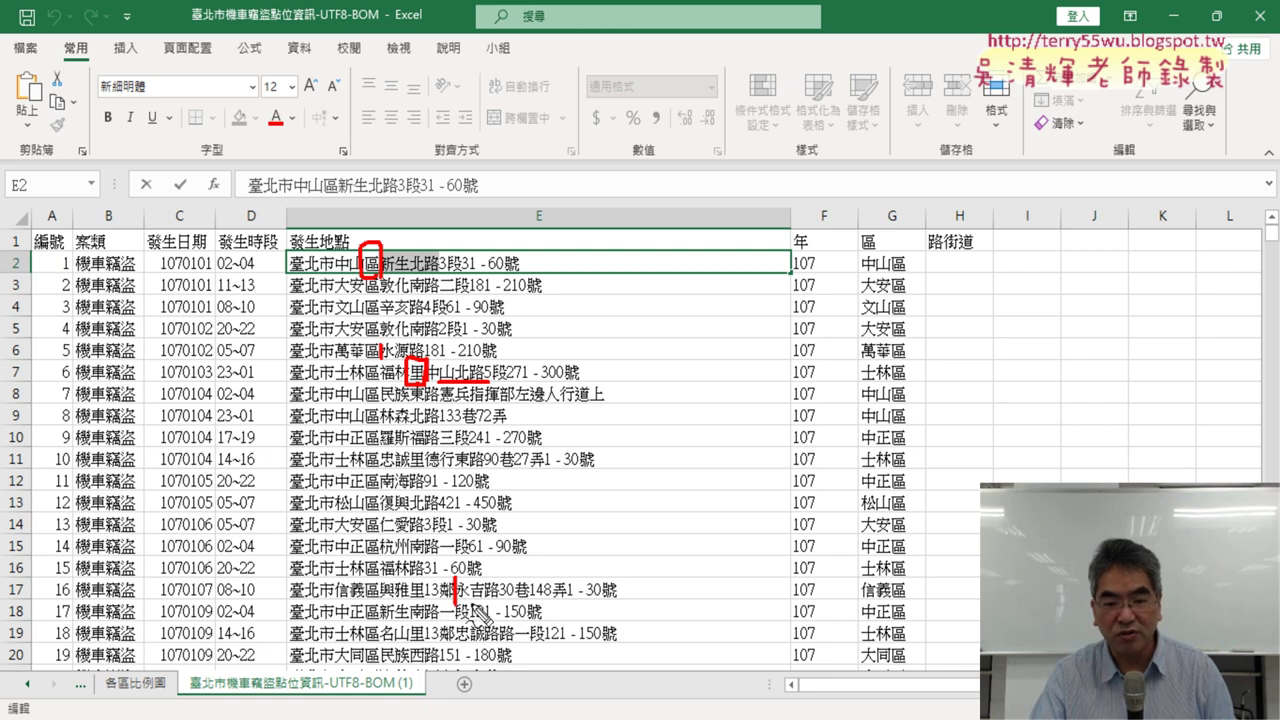
pyautogui.moveTo(438, 577); pyautogui.dragTo(456, 600)
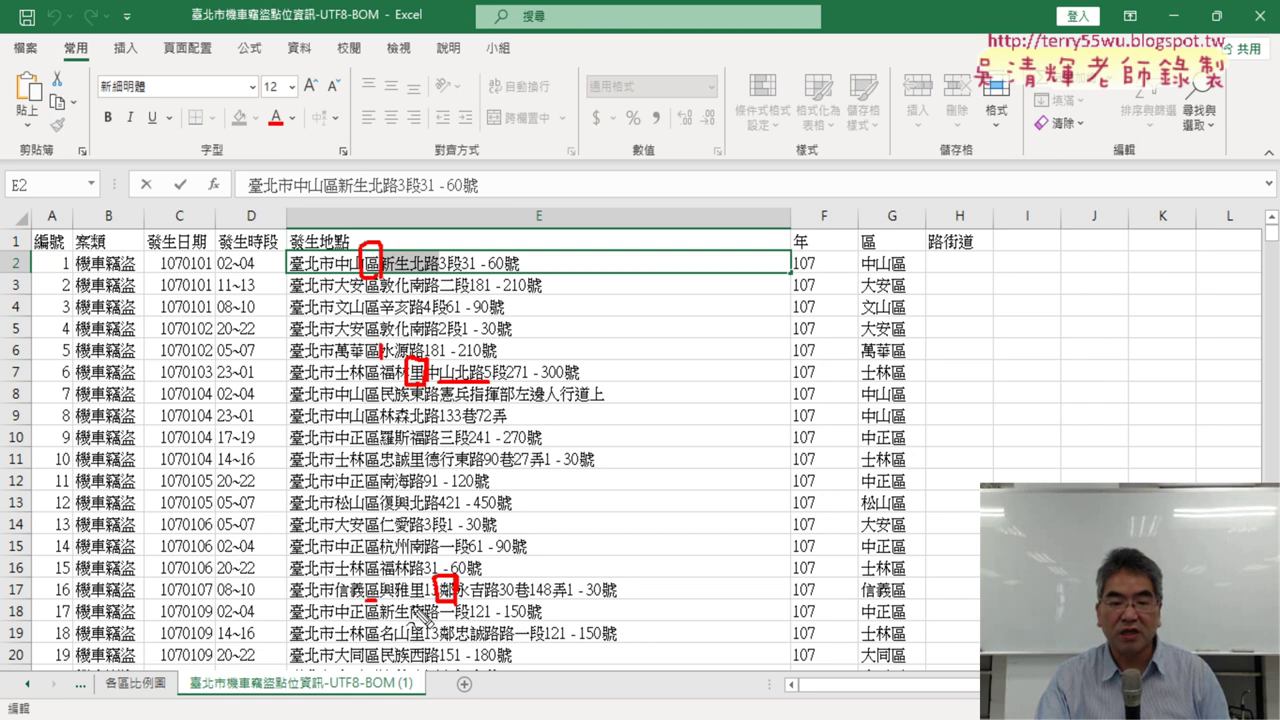
pyautogui.moveTo(410, 604); pyautogui.dragTo(421, 604)
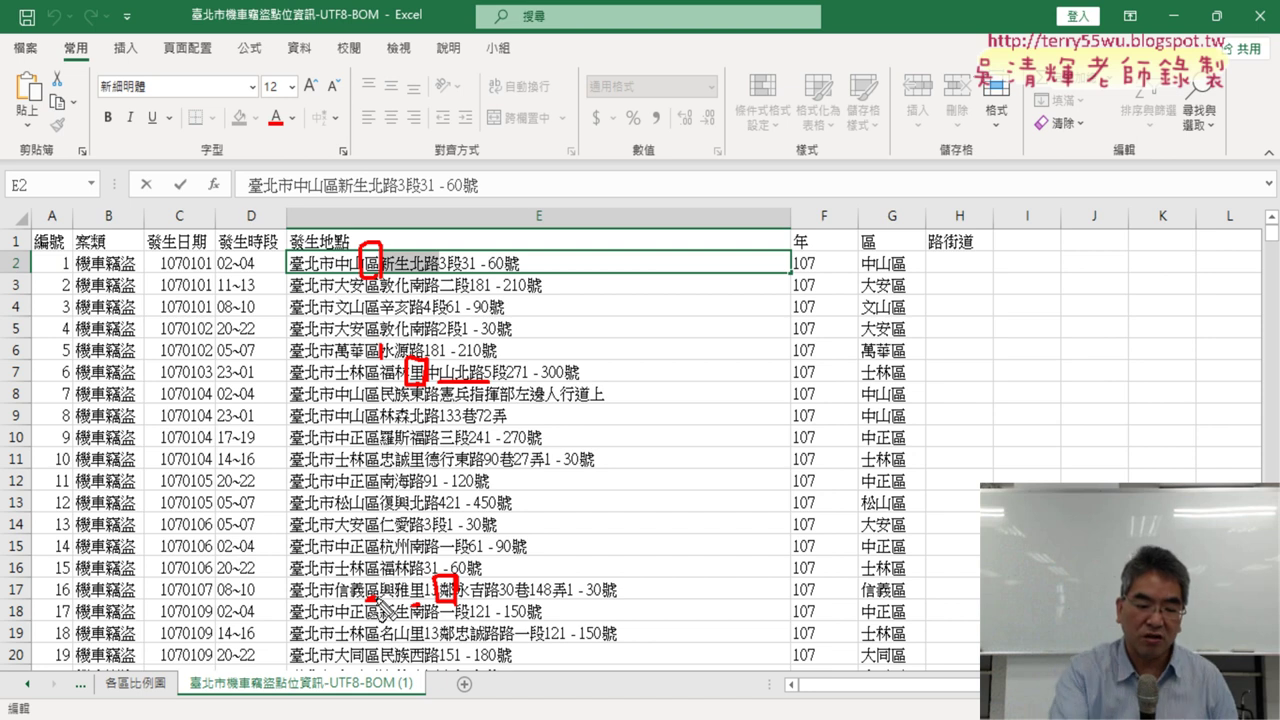
pyautogui.press('Escape')
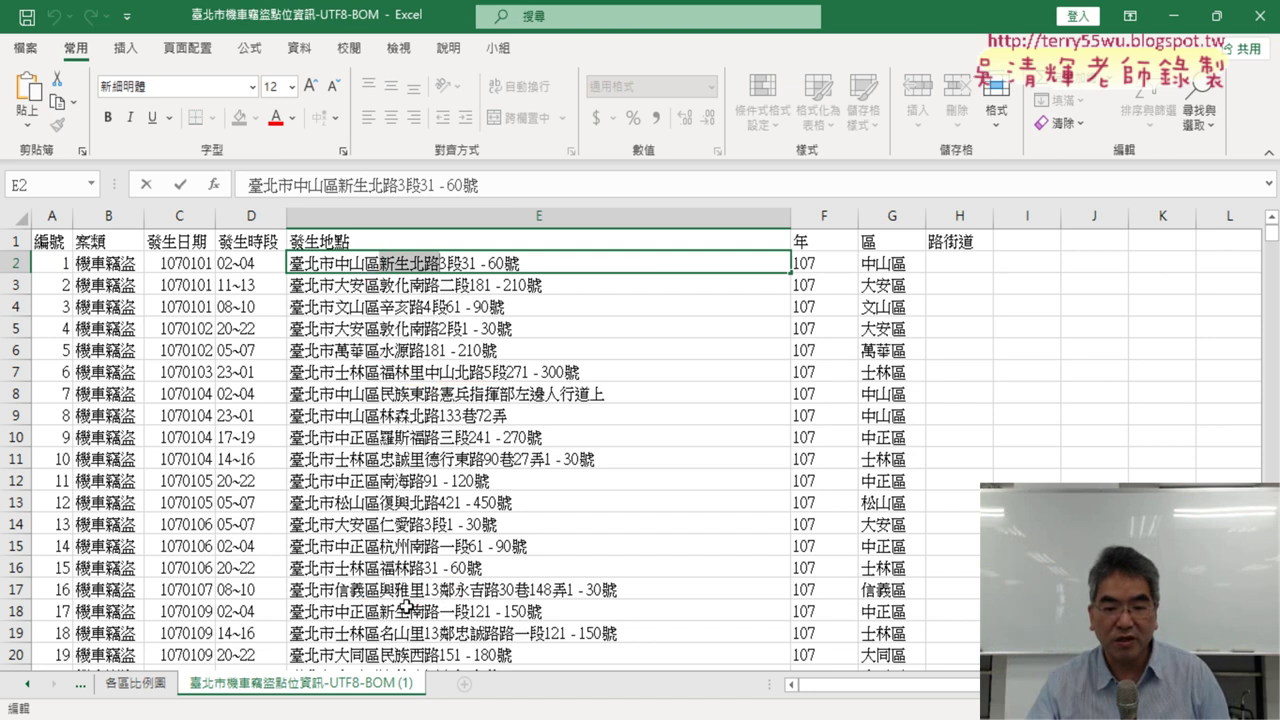
# Inspect the row 16 and 17 addresses and select helper cell I17.
pyautogui.click(432, 592)
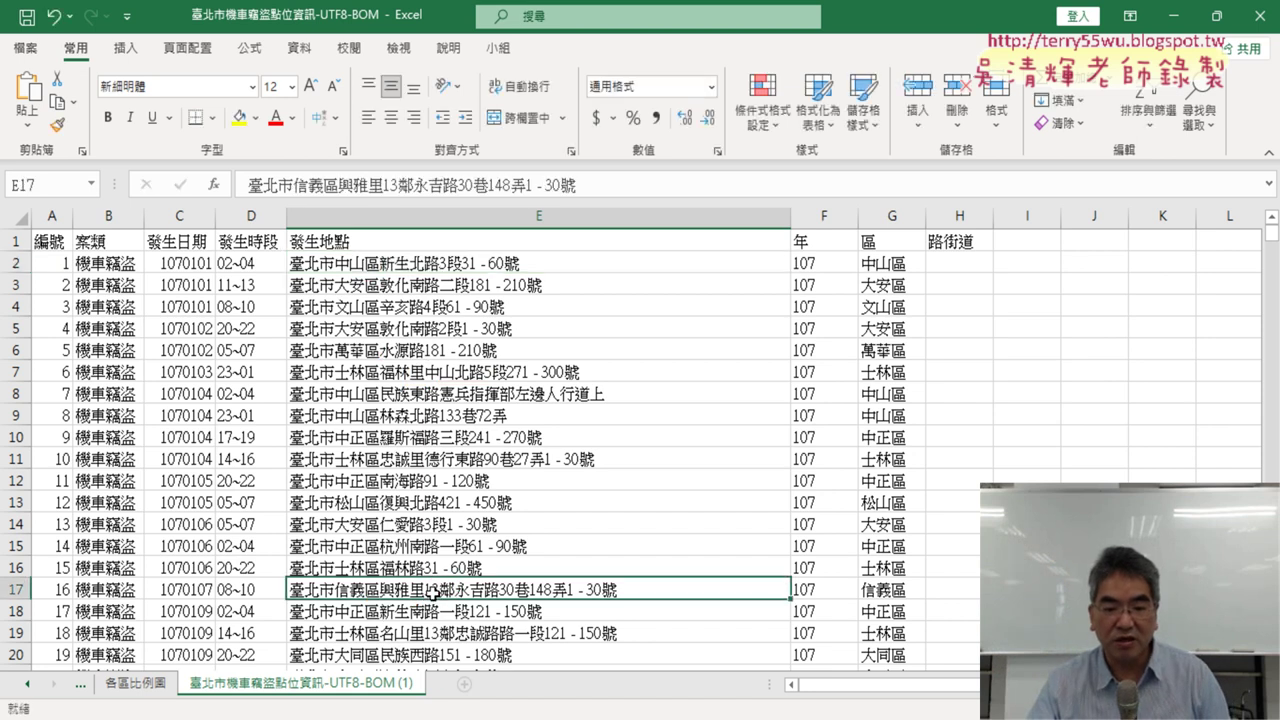
pyautogui.click(12, 589)
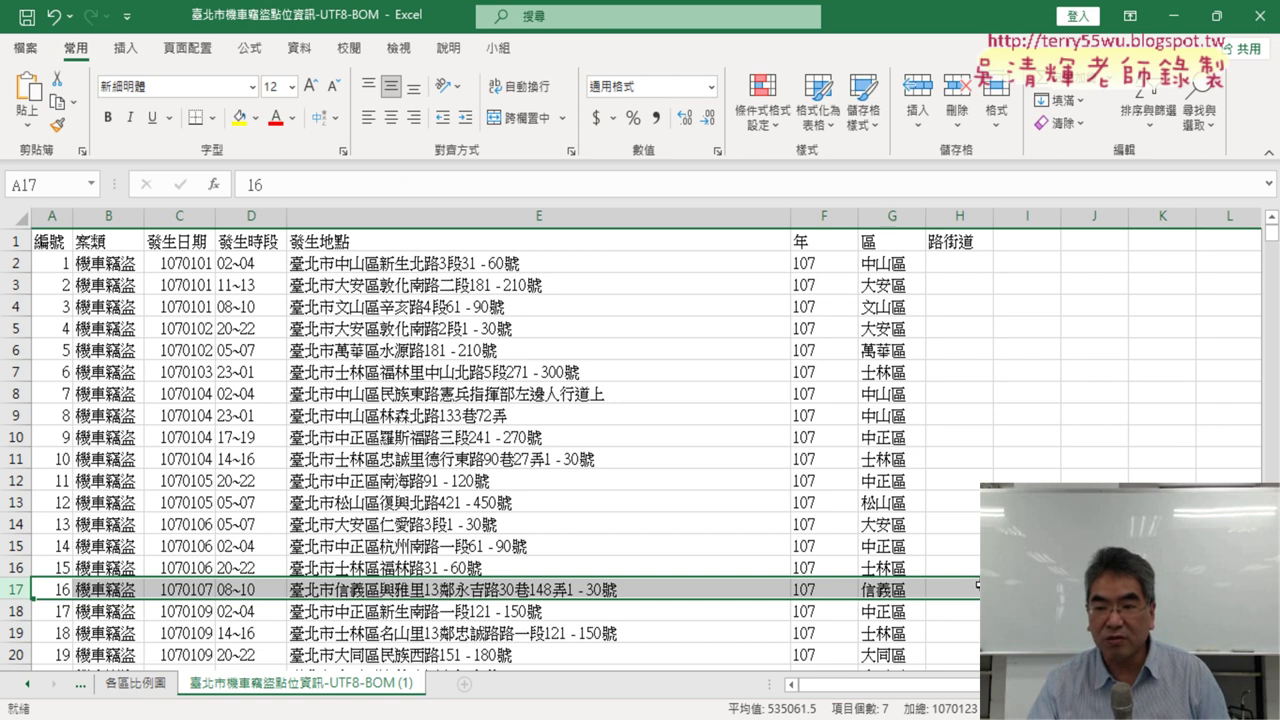
pyautogui.click(1030, 216)
pyautogui.click(514, 565)
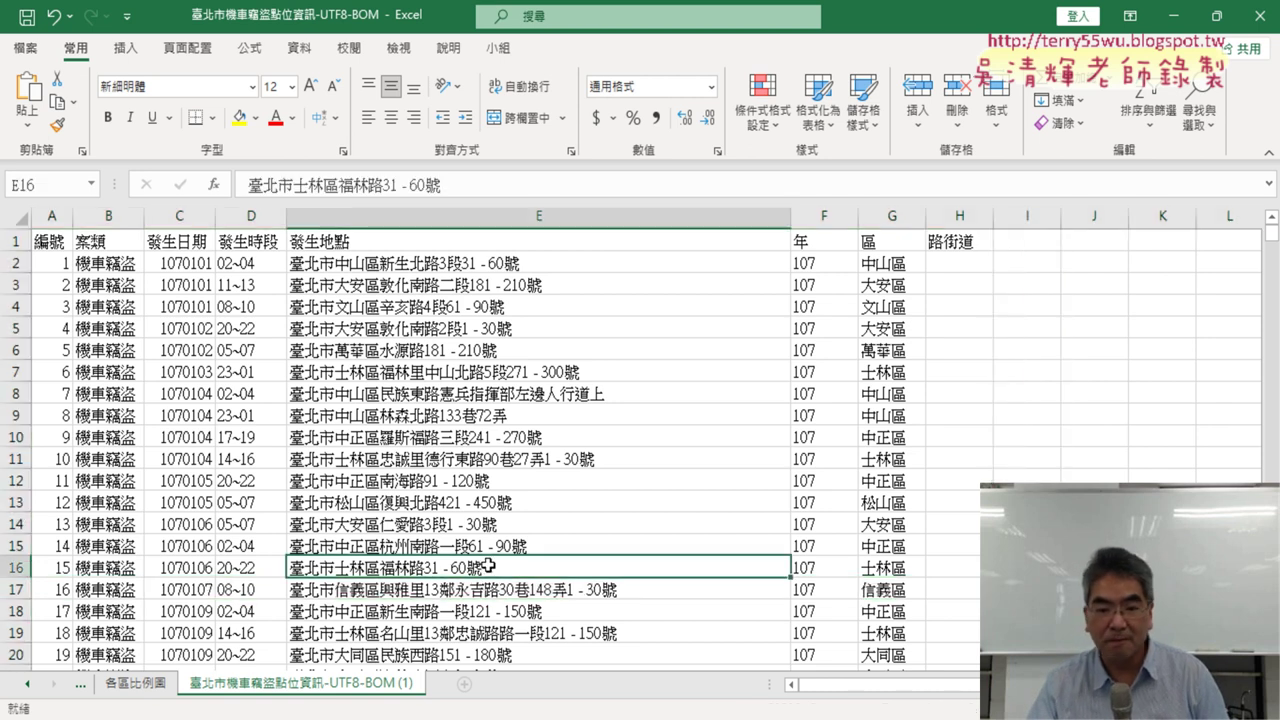
pyautogui.click(488, 590)
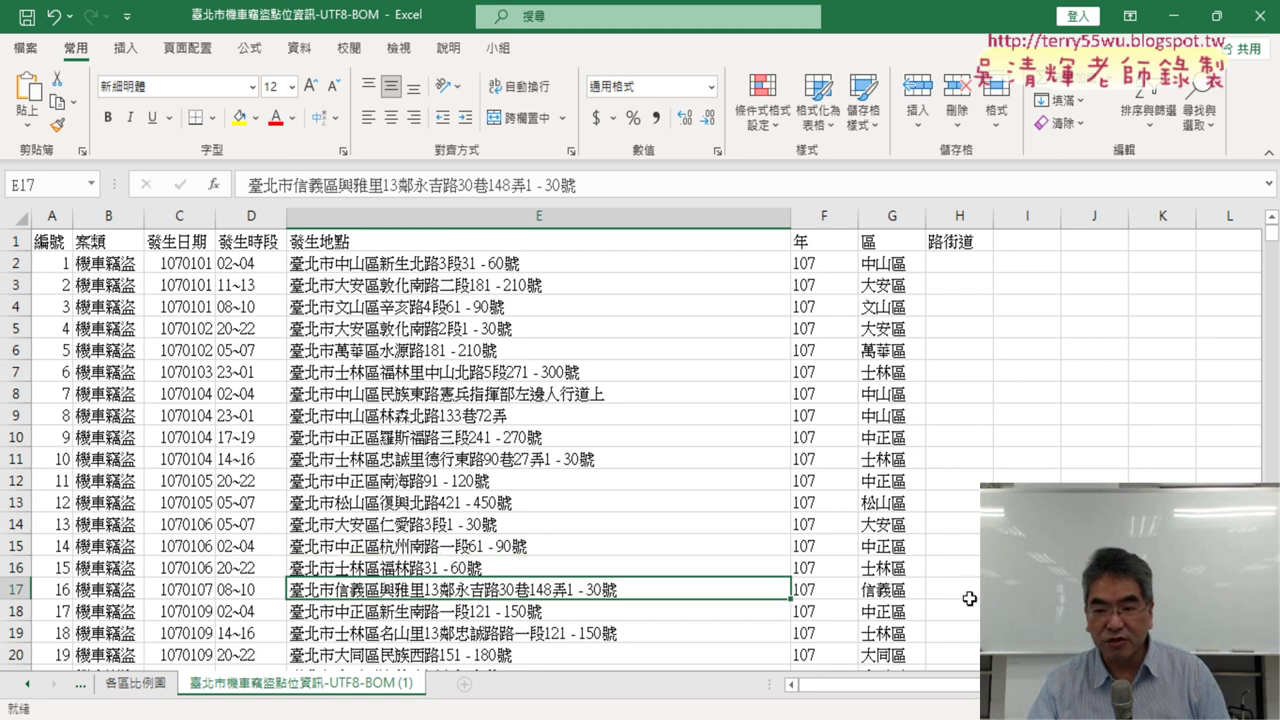
pyautogui.click(1027, 589)
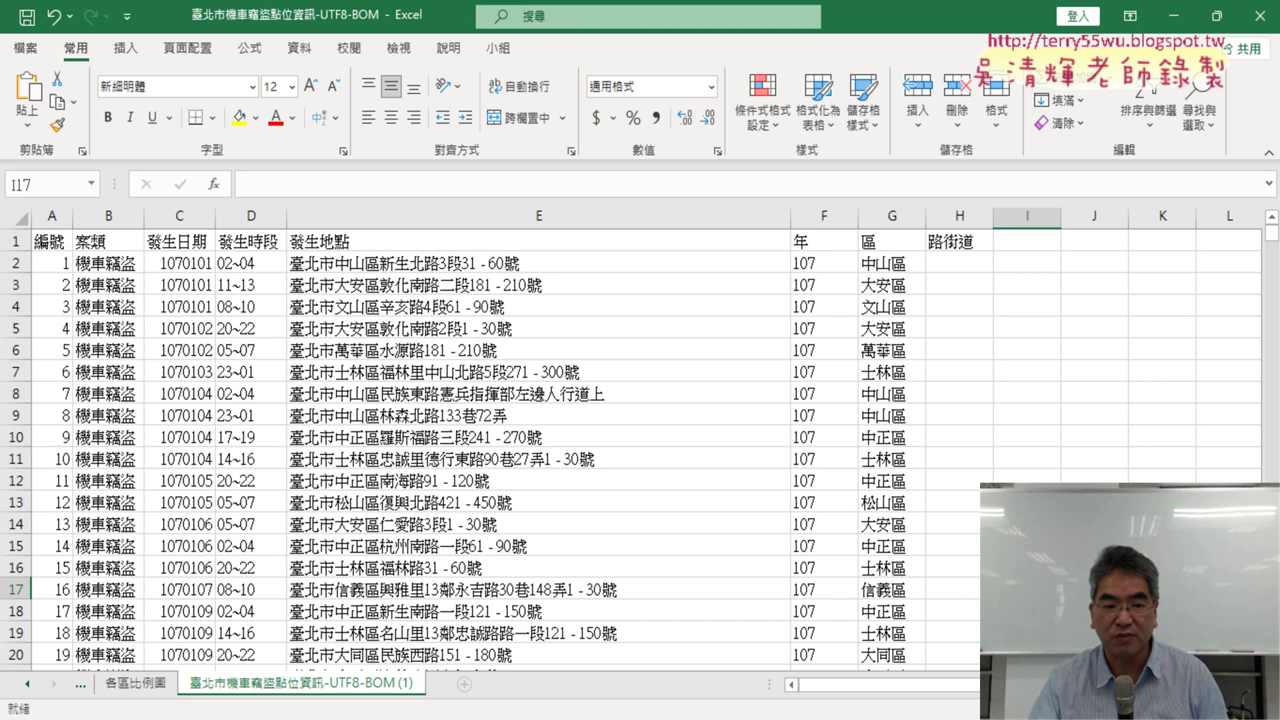
# Insert the FIND function from the 文字 category into I17.
pyautogui.click(228, 190)
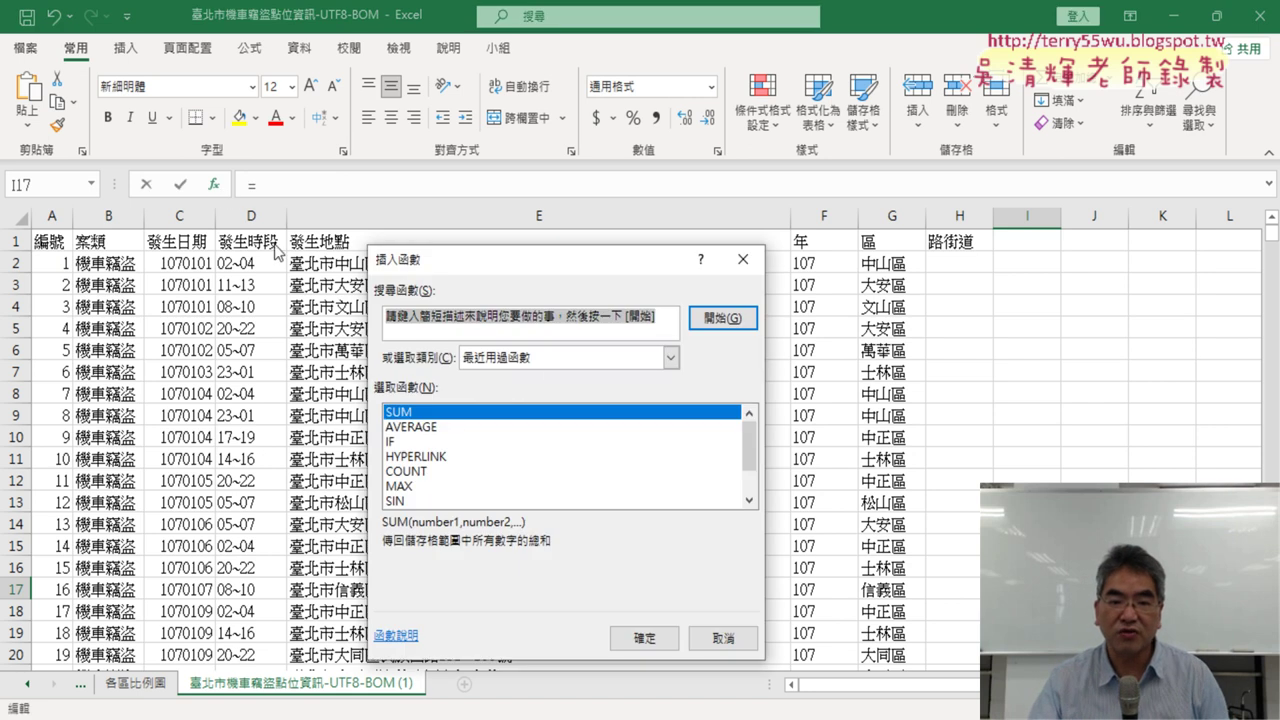
pyautogui.click(553, 357)
pyautogui.click(572, 496)
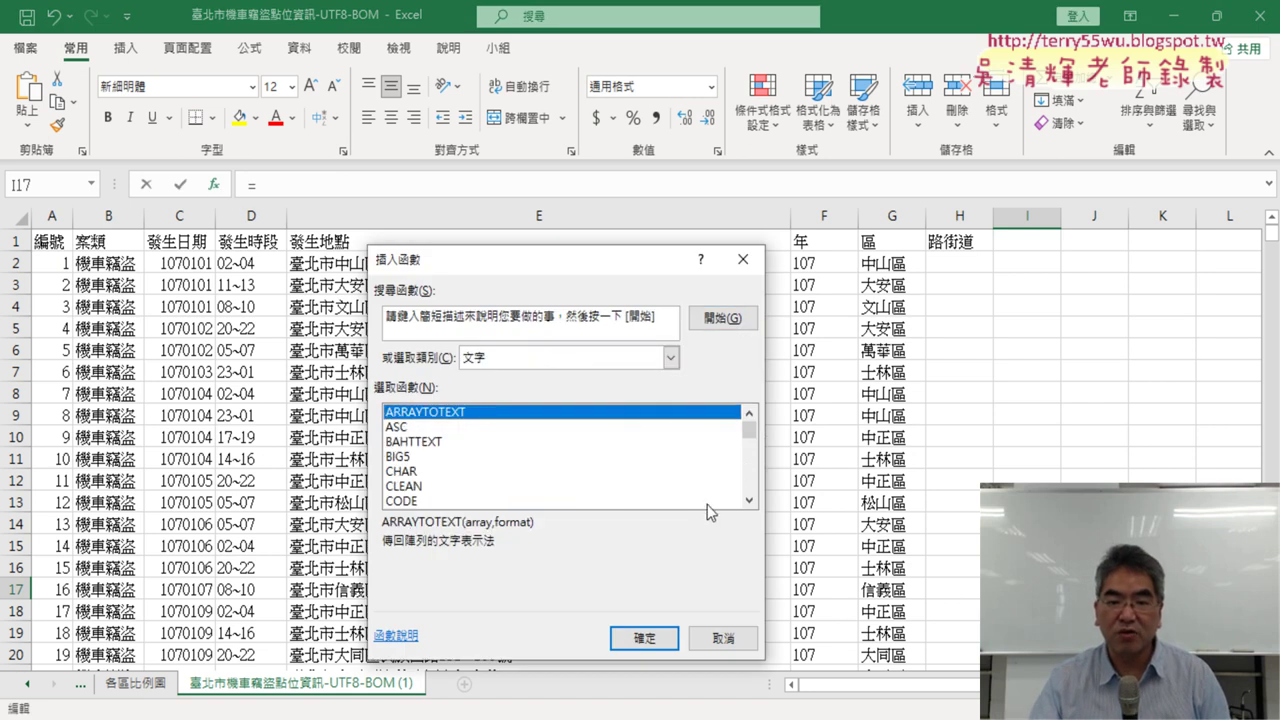
pyautogui.click(748, 499)
pyautogui.click(748, 499)
pyautogui.click(748, 499)
pyautogui.click(748, 499)
pyautogui.click(748, 499)
pyautogui.click(748, 499)
pyautogui.click(748, 499)
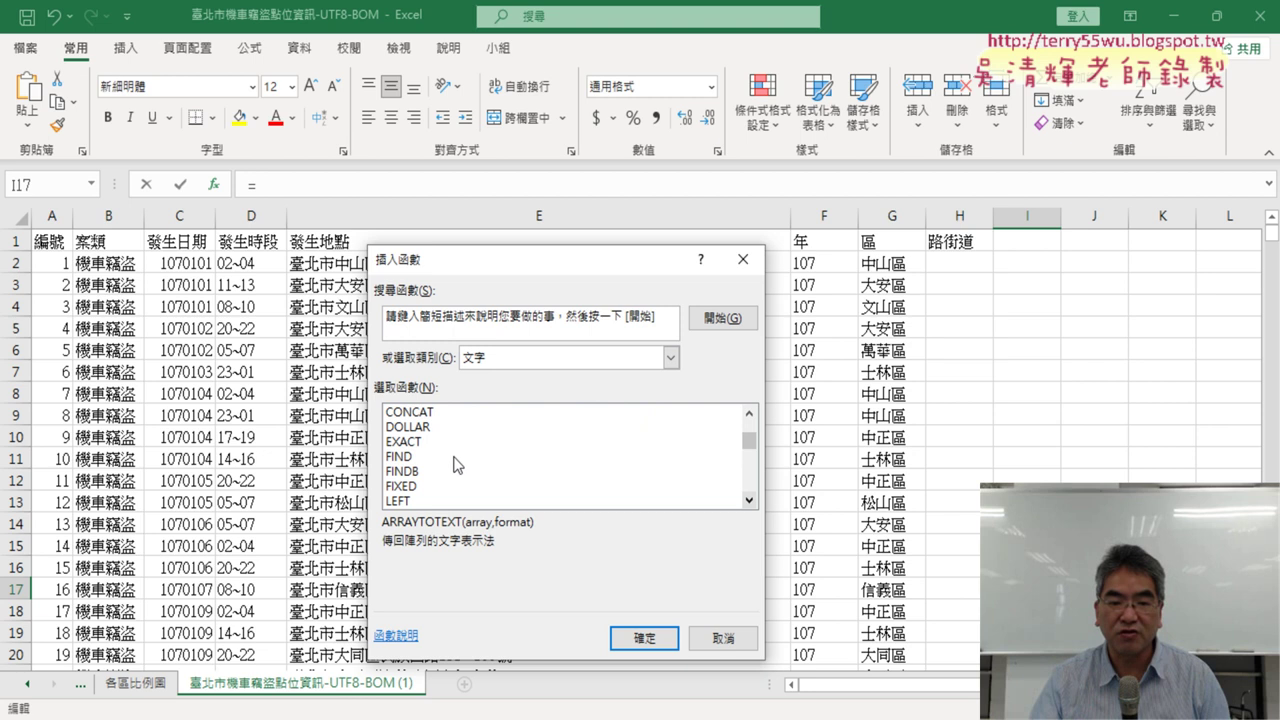
pyautogui.doubleClick(430, 457)
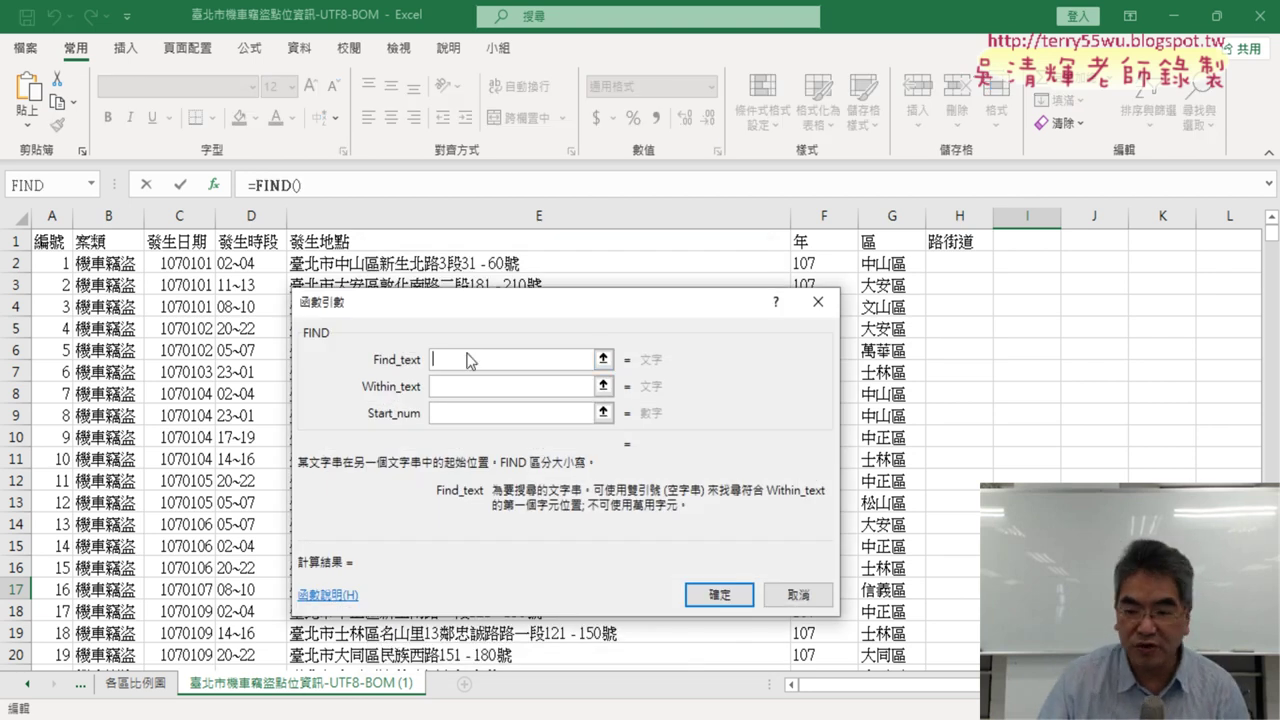
# Set FIND's Find_text to 鄰 and Within_text to E17, giving 12 in I17.
pyautogui.write('林')
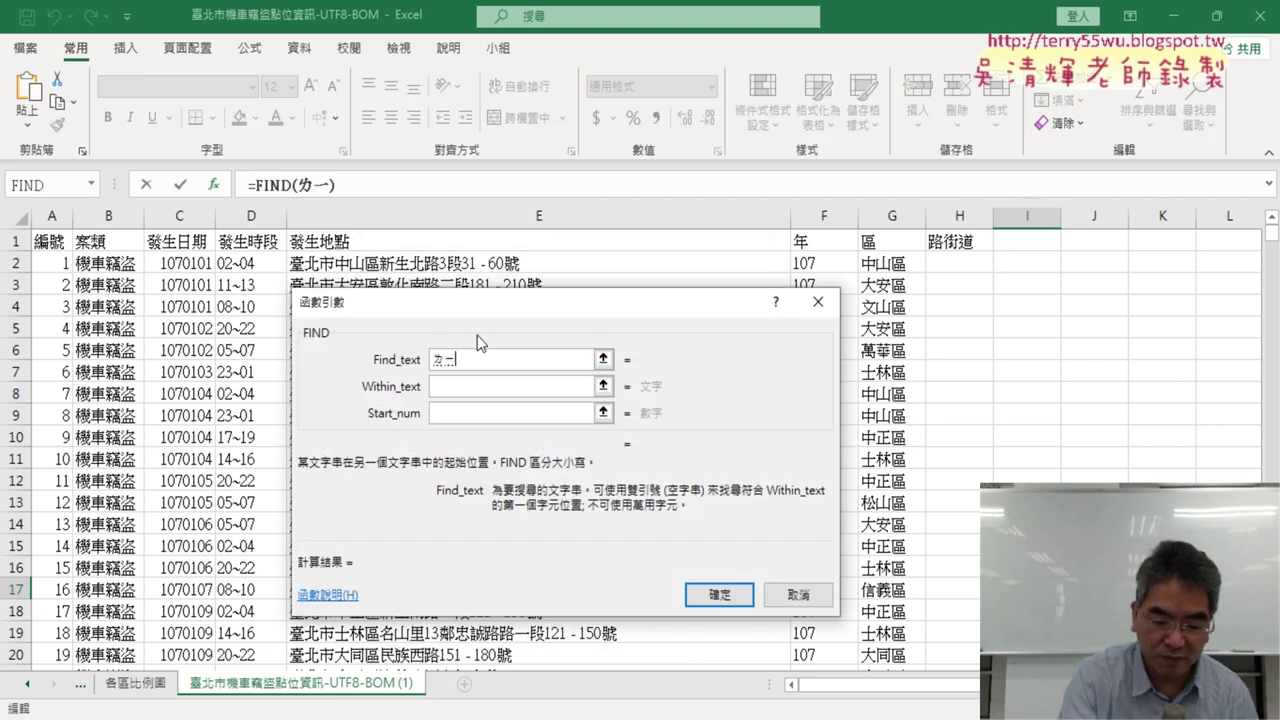
pyautogui.press('Down')
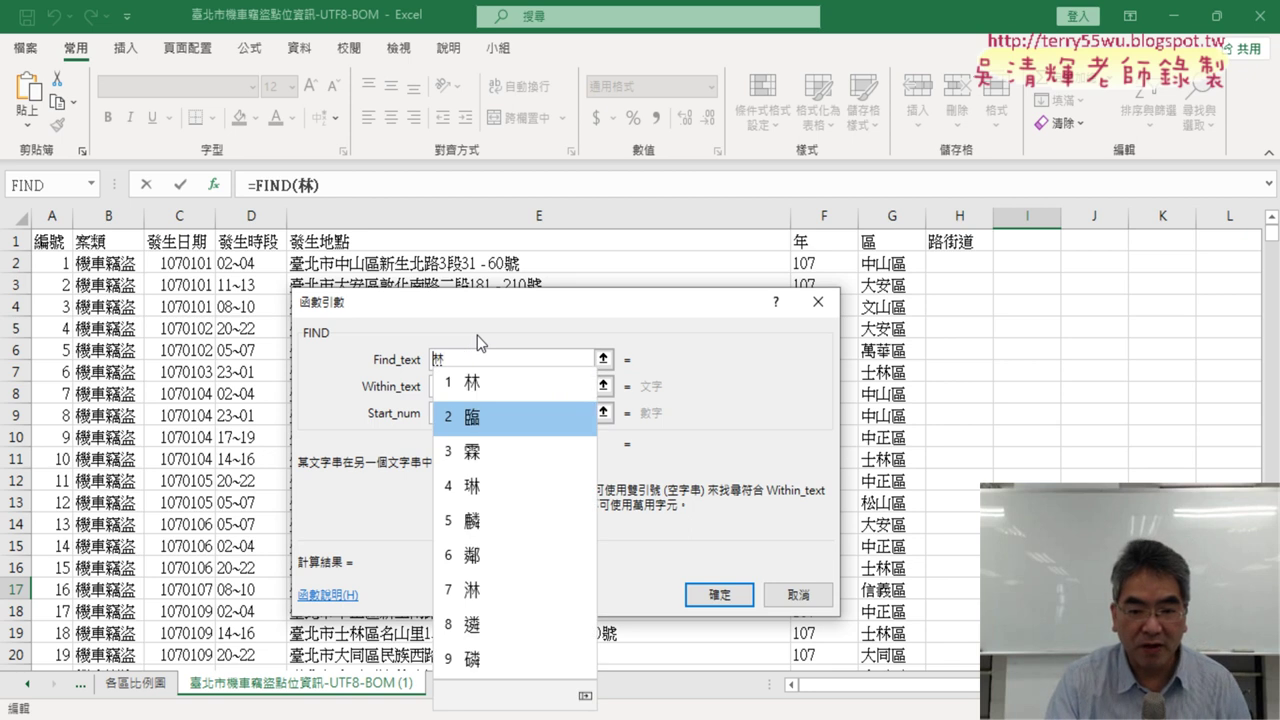
pyautogui.press('Down')
pyautogui.press('Down')
pyautogui.press('Down')
pyautogui.press('Down')
pyautogui.press('Return')
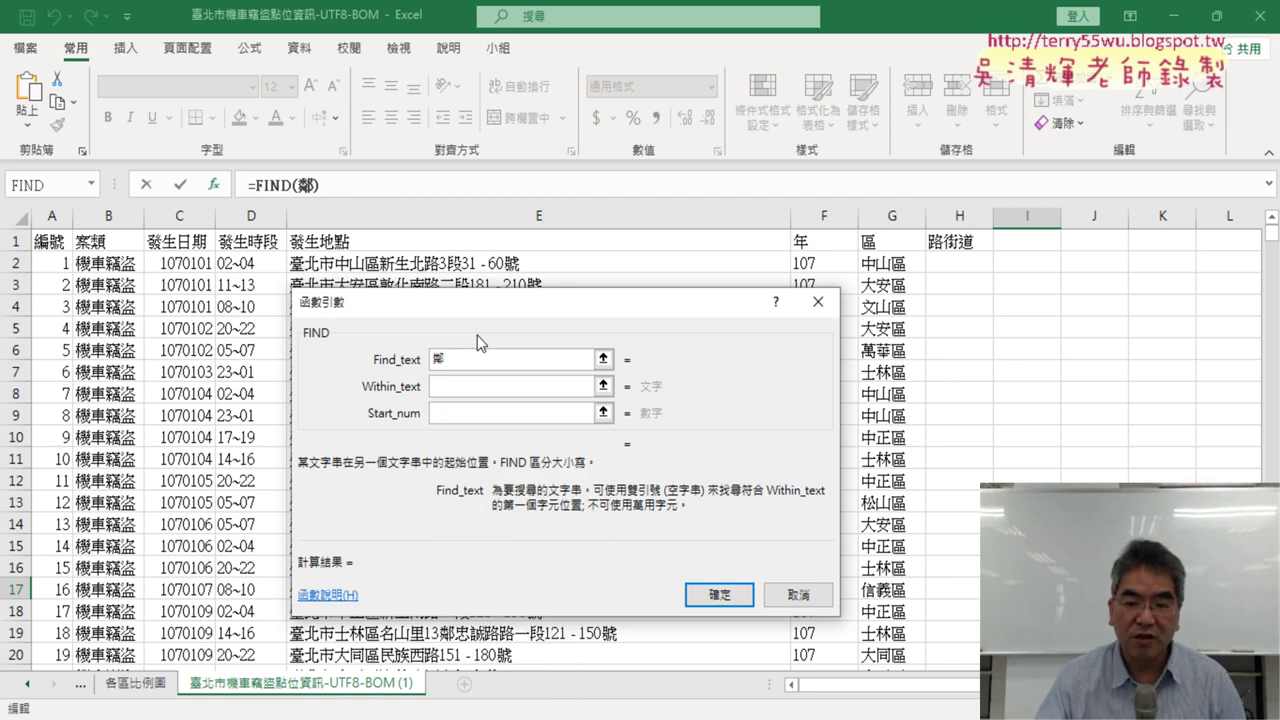
pyautogui.click(507, 385)
pyautogui.moveTo(510, 301); pyautogui.dragTo(499, 83)
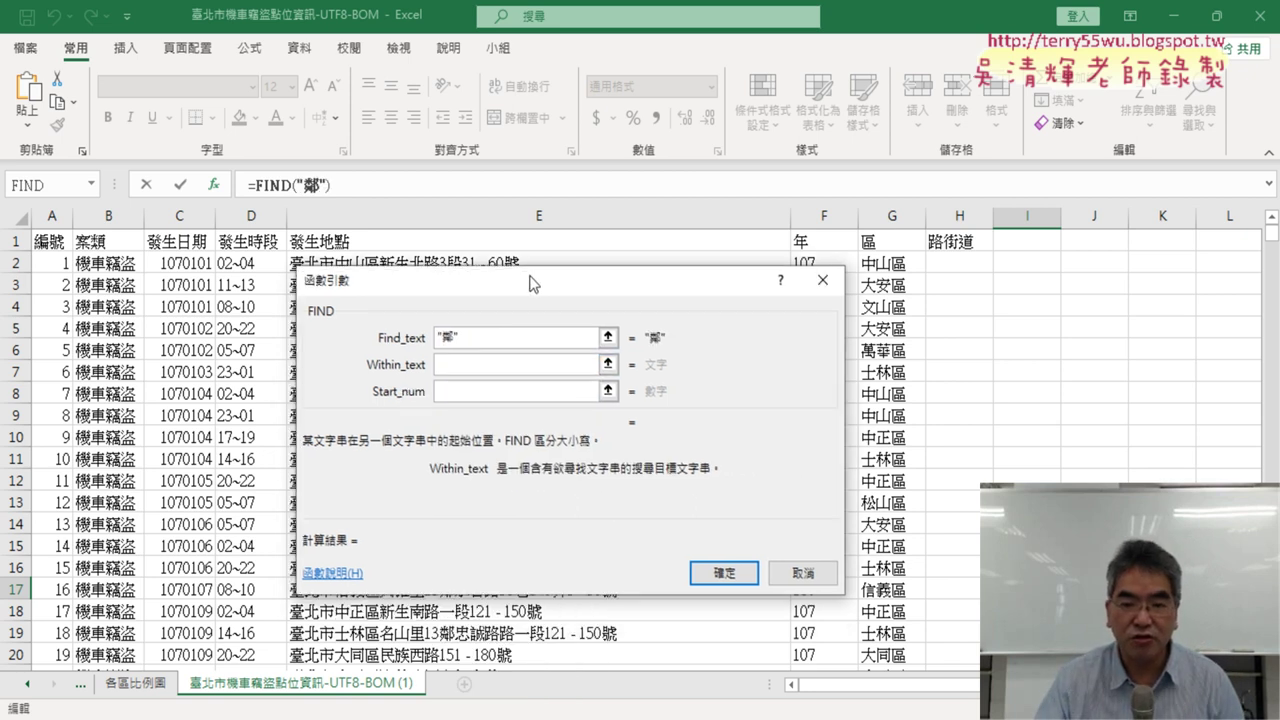
pyautogui.click(614, 591)
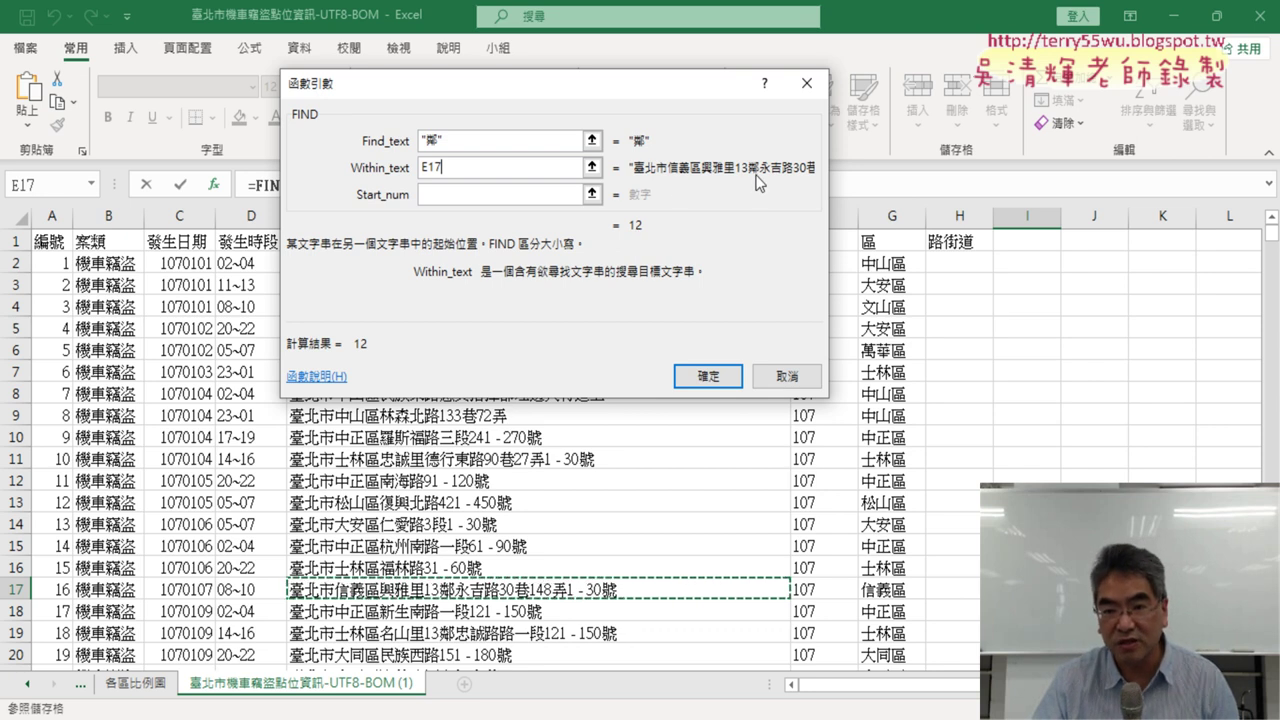
pyautogui.click(709, 377)
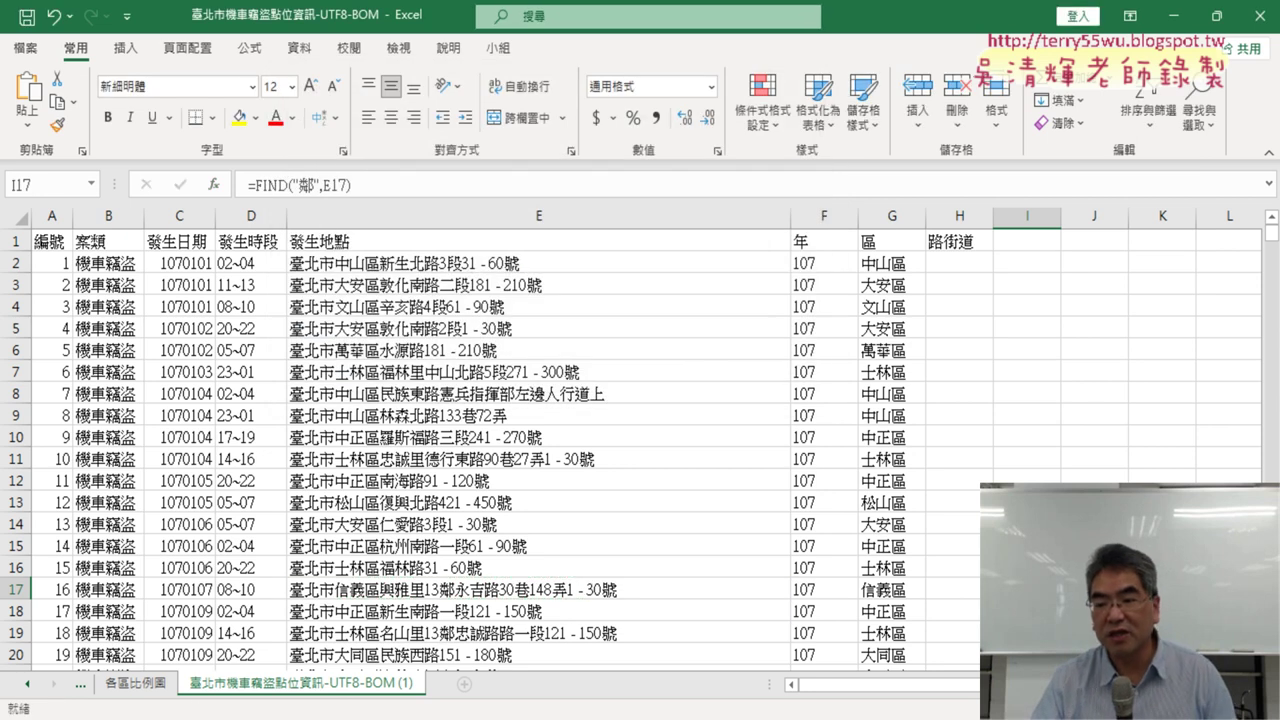
# Fill =FIND("鄰",E17) into I2:I17 with Ctrl+Enter, then reselect I17.
pyautogui.moveTo(1027, 589); pyautogui.dragTo(1070, 258)
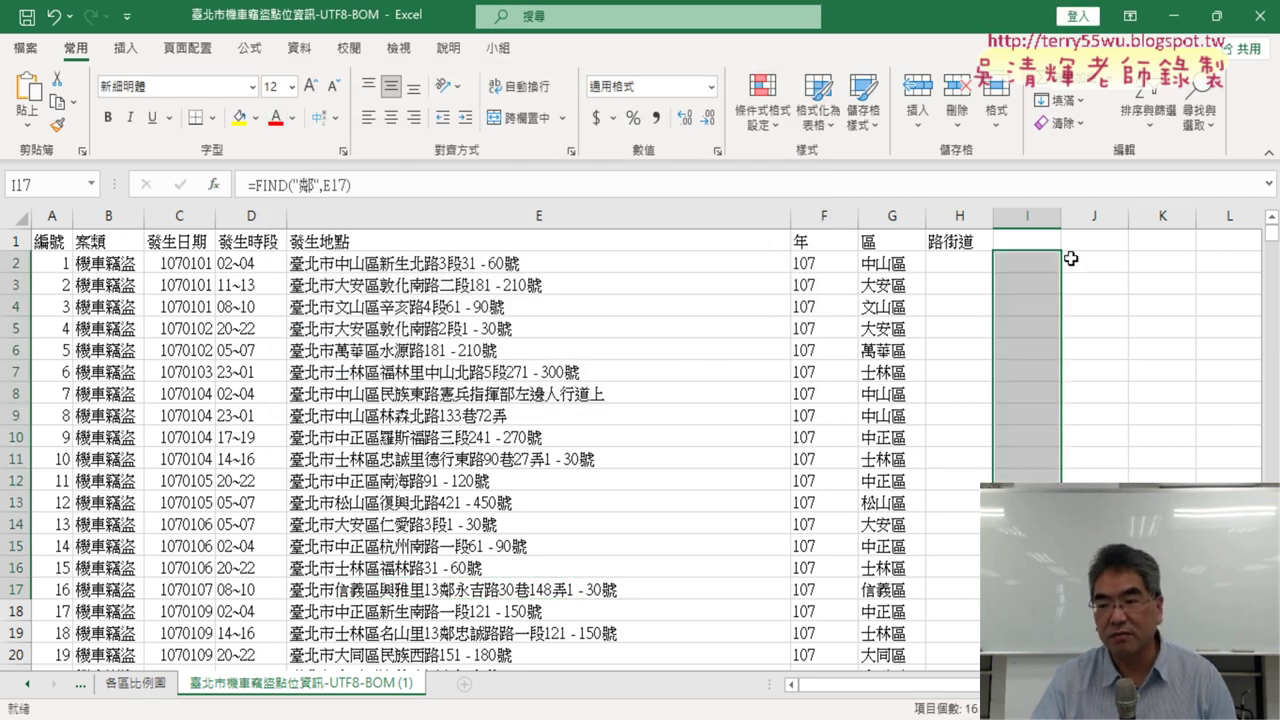
pyautogui.press('F2')
pyautogui.hotkey('ctrl', 'Return')
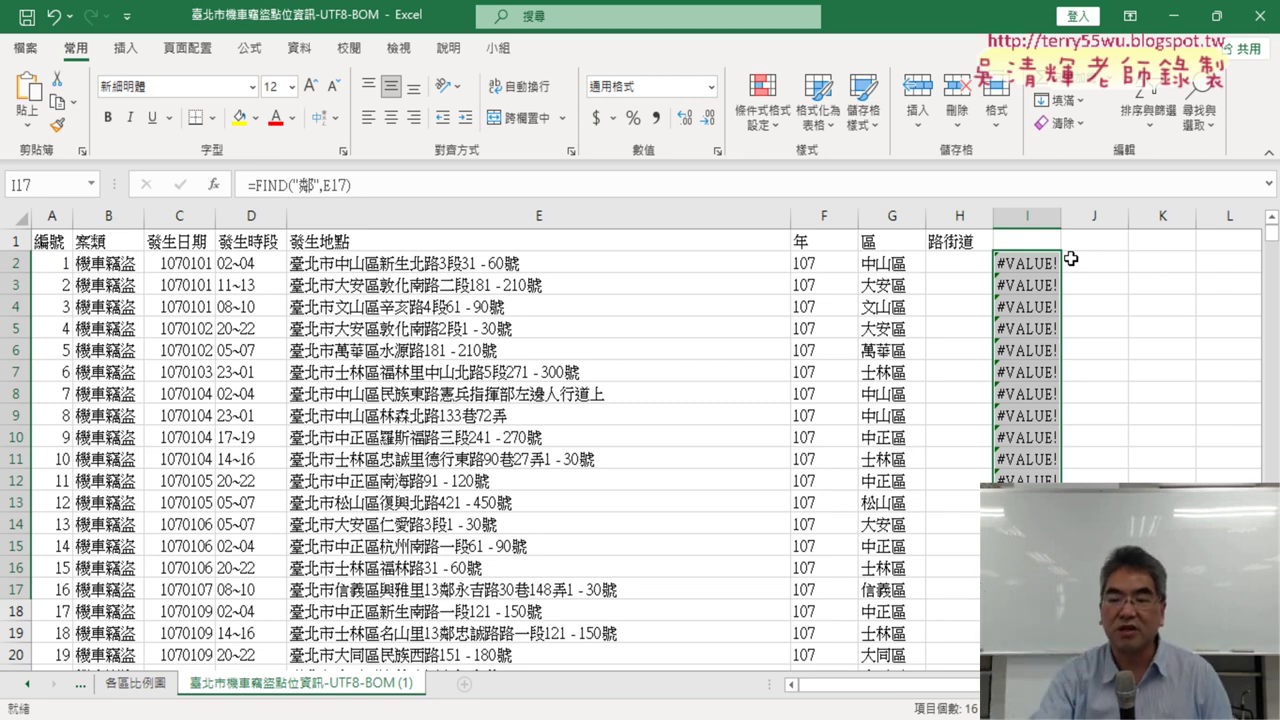
pyautogui.click(1027, 589)
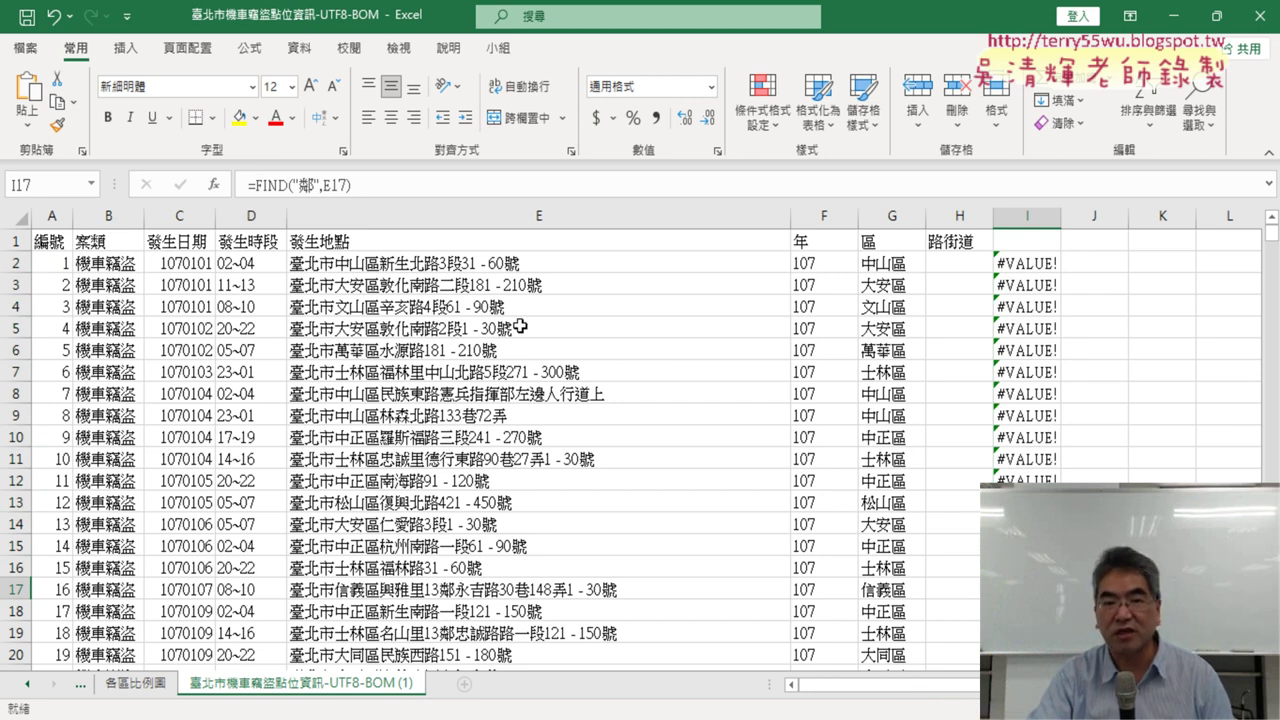
# Cut FIND("鄰",E17) from I17's formula bar, leaving only "=".
pyautogui.moveTo(252, 185); pyautogui.dragTo(350, 185)
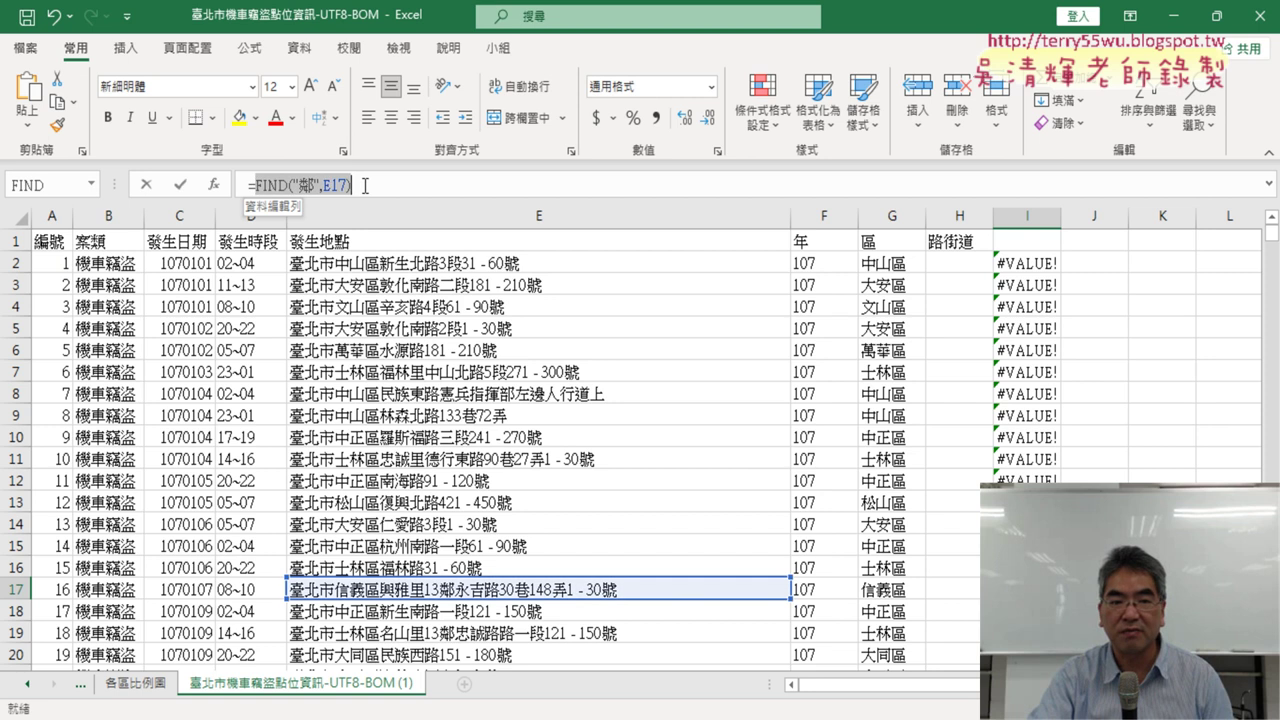
pyautogui.rightClick(348, 188)
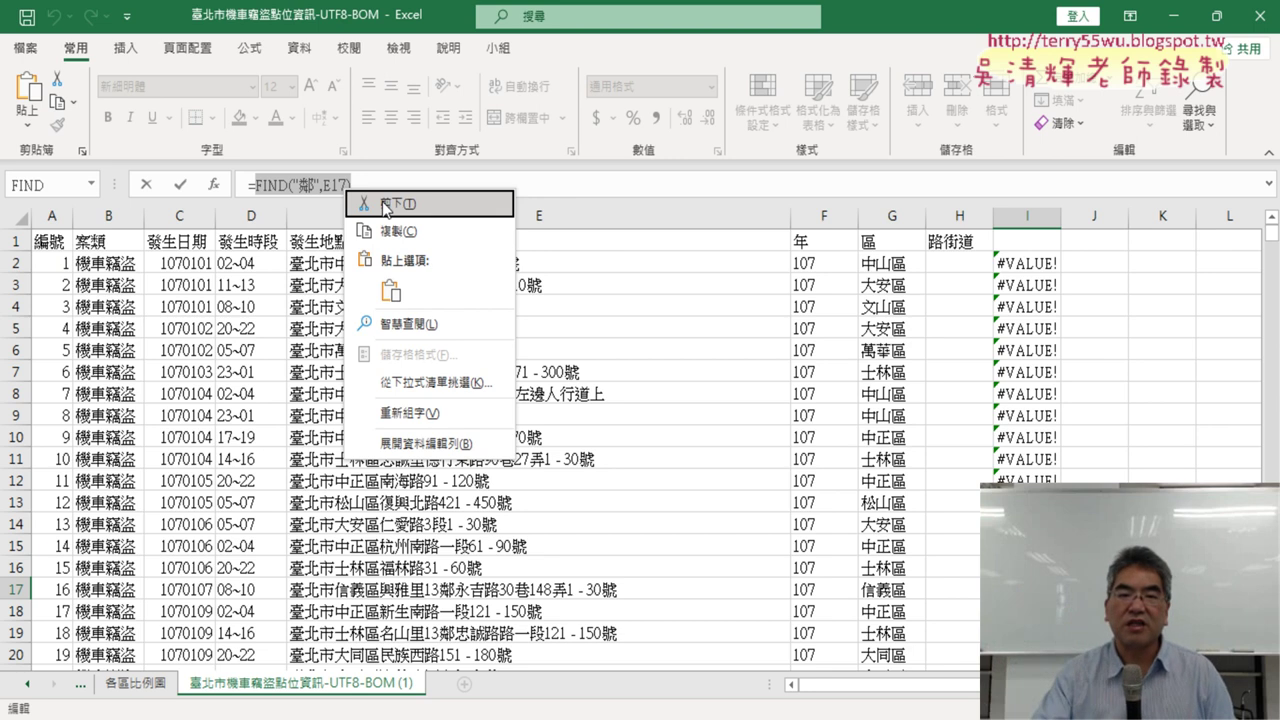
pyautogui.click(400, 204)
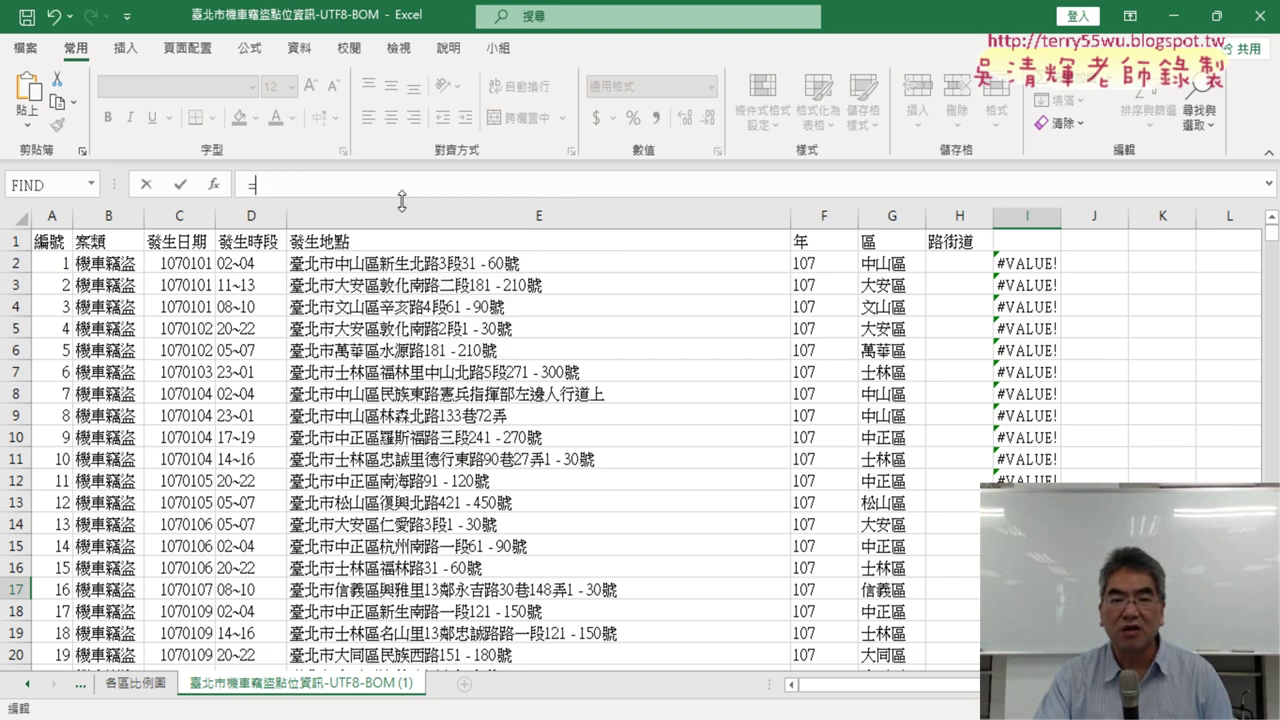
# Insert IFERROR from the 邏輯 category into I17's formula.
pyautogui.click(213, 186)
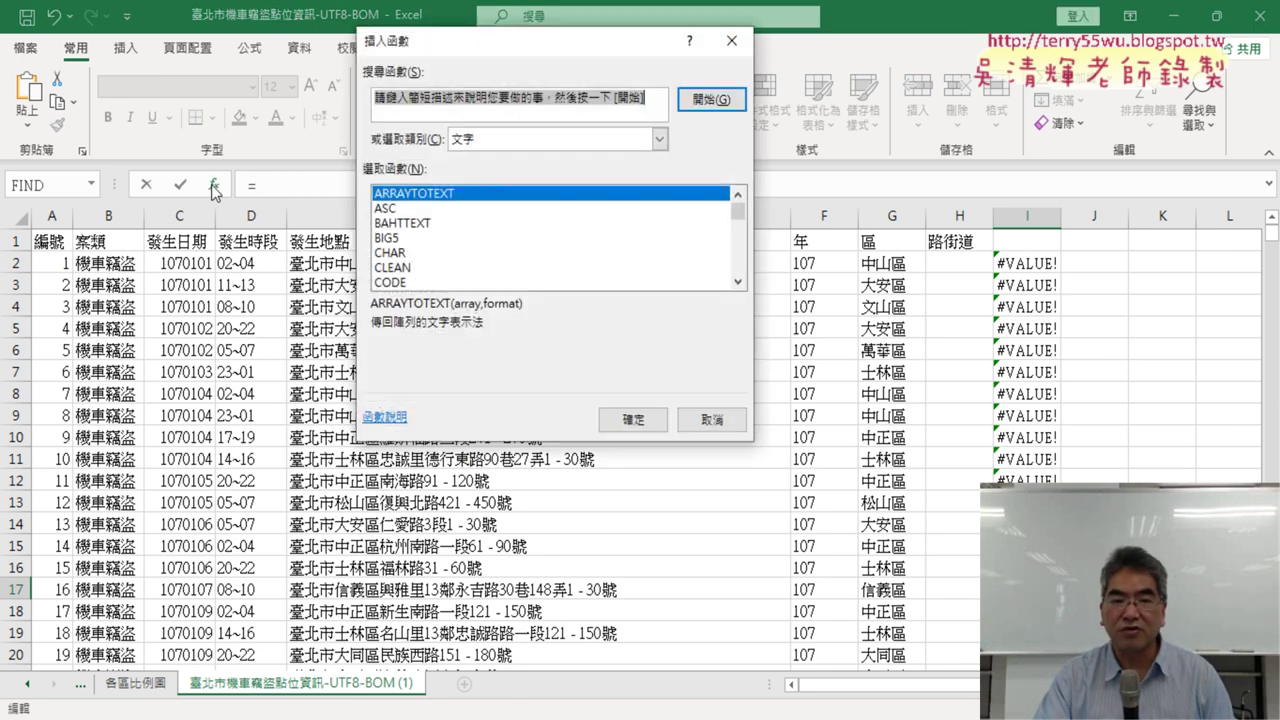
pyautogui.click(530, 142)
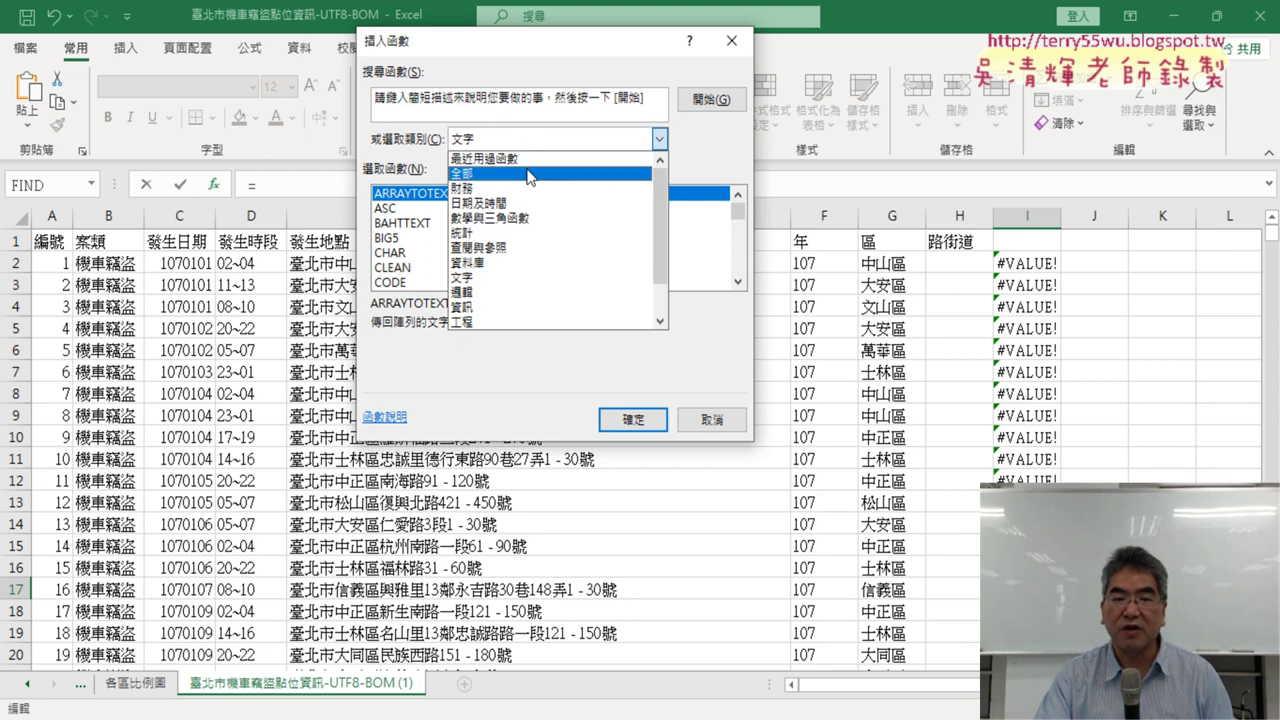
pyautogui.click(511, 292)
pyautogui.click(408, 239)
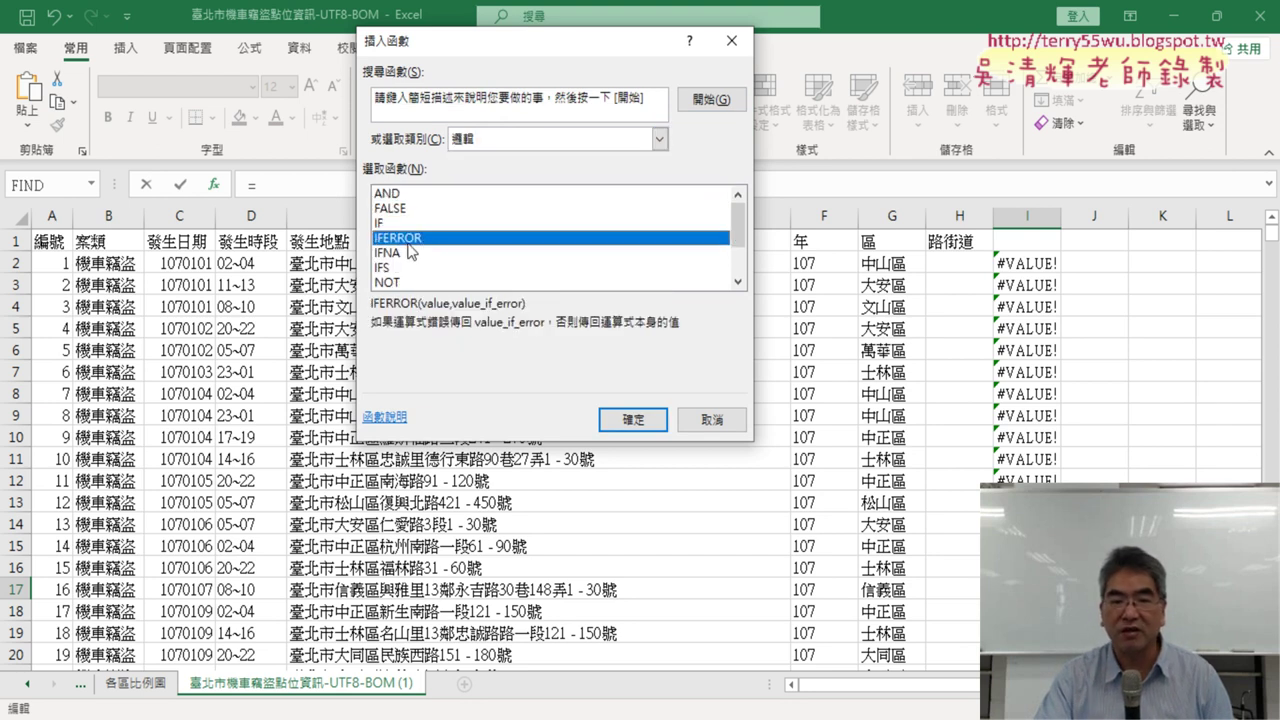
pyautogui.click(622, 420)
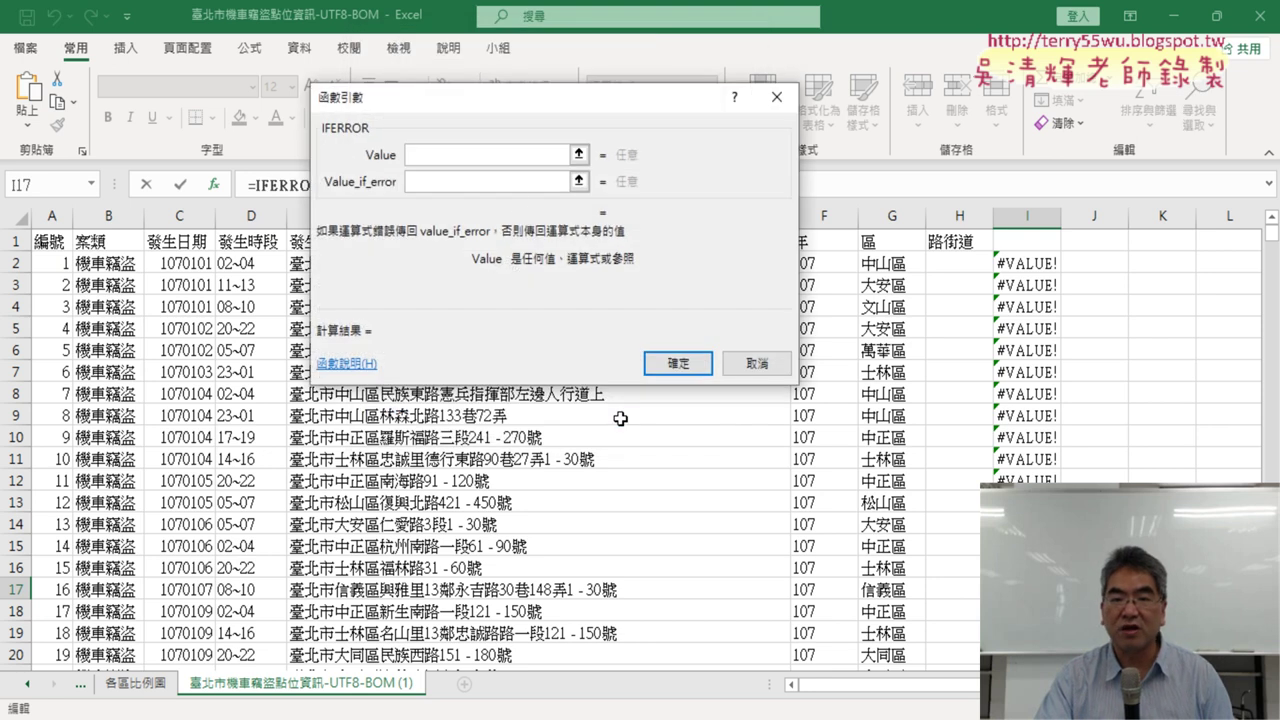
# Set IFERROR's Value to FIND("鄰",E17) and Value_if_error to FIND("里",E17), then accept.
pyautogui.rightClick(449, 159)
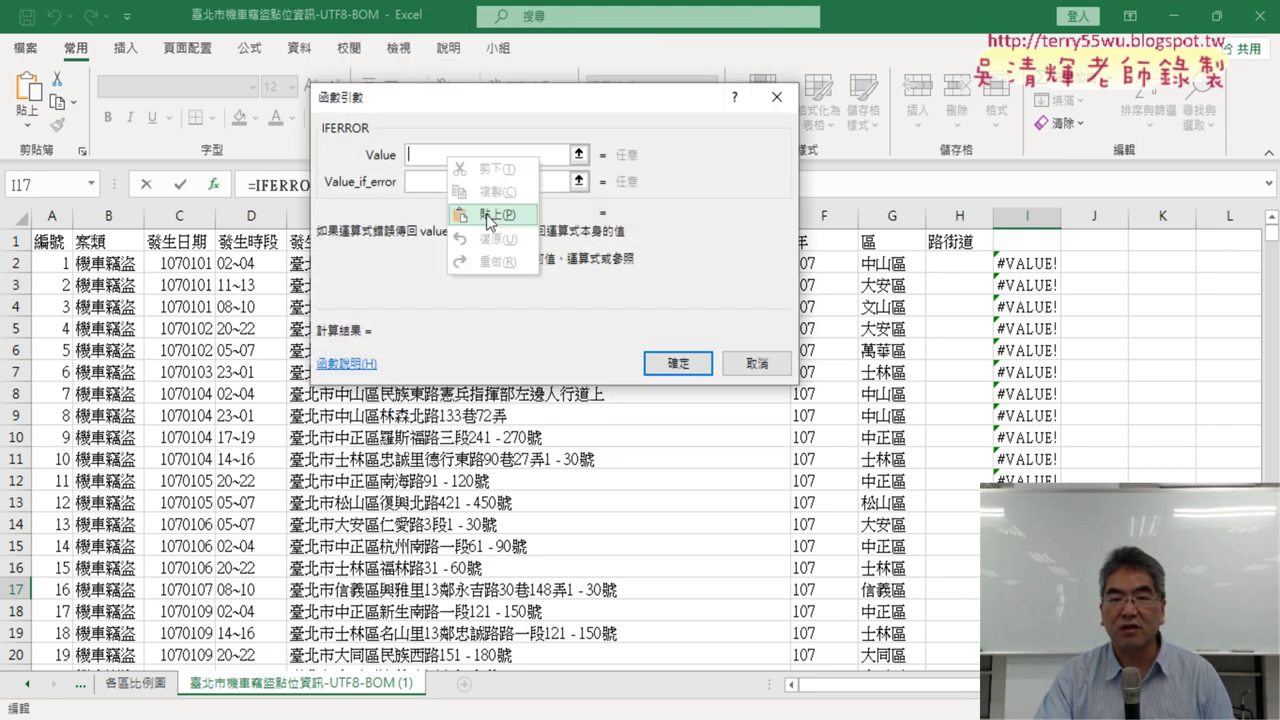
pyautogui.click(490, 215)
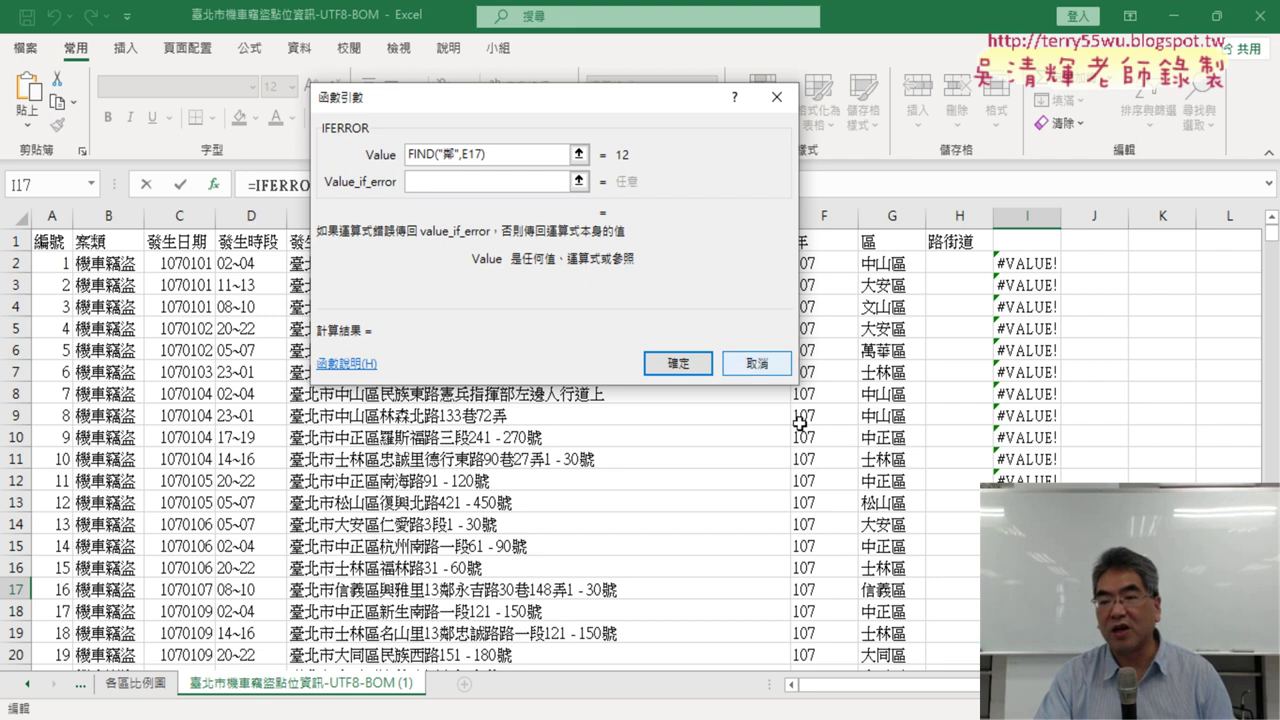
pyautogui.click(485, 180)
pyautogui.rightClick(478, 181)
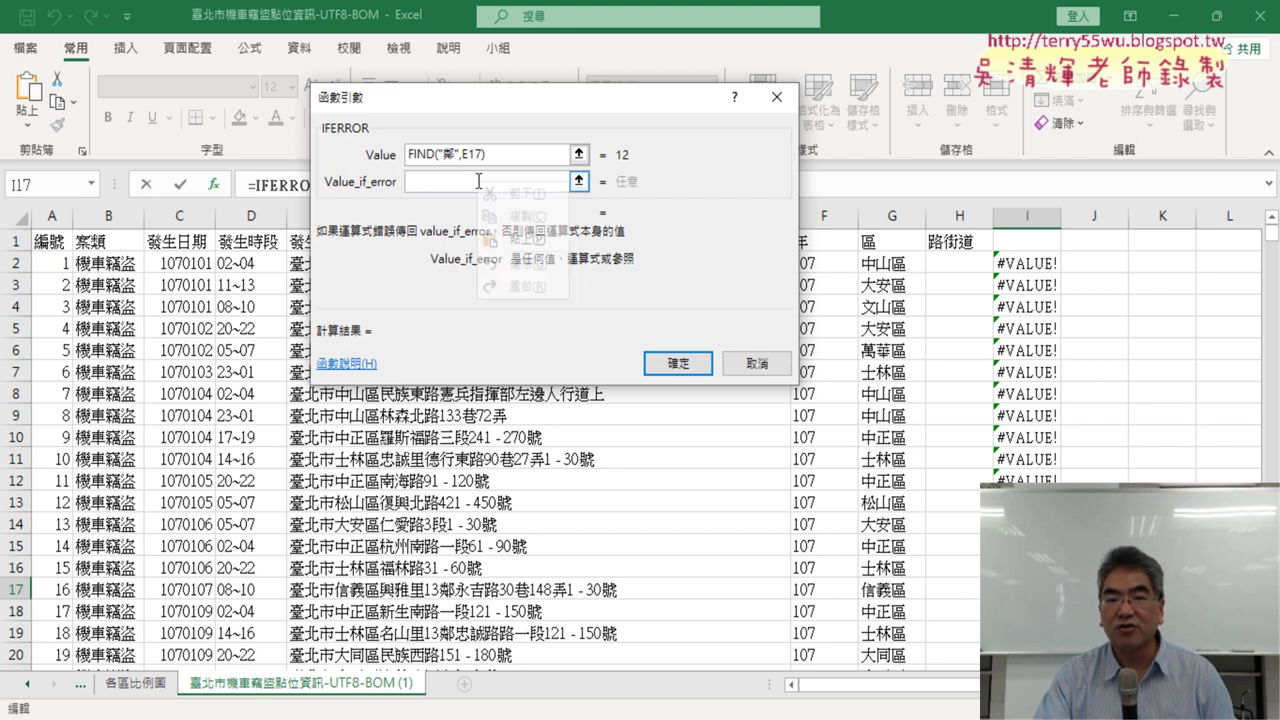
pyautogui.click(517, 244)
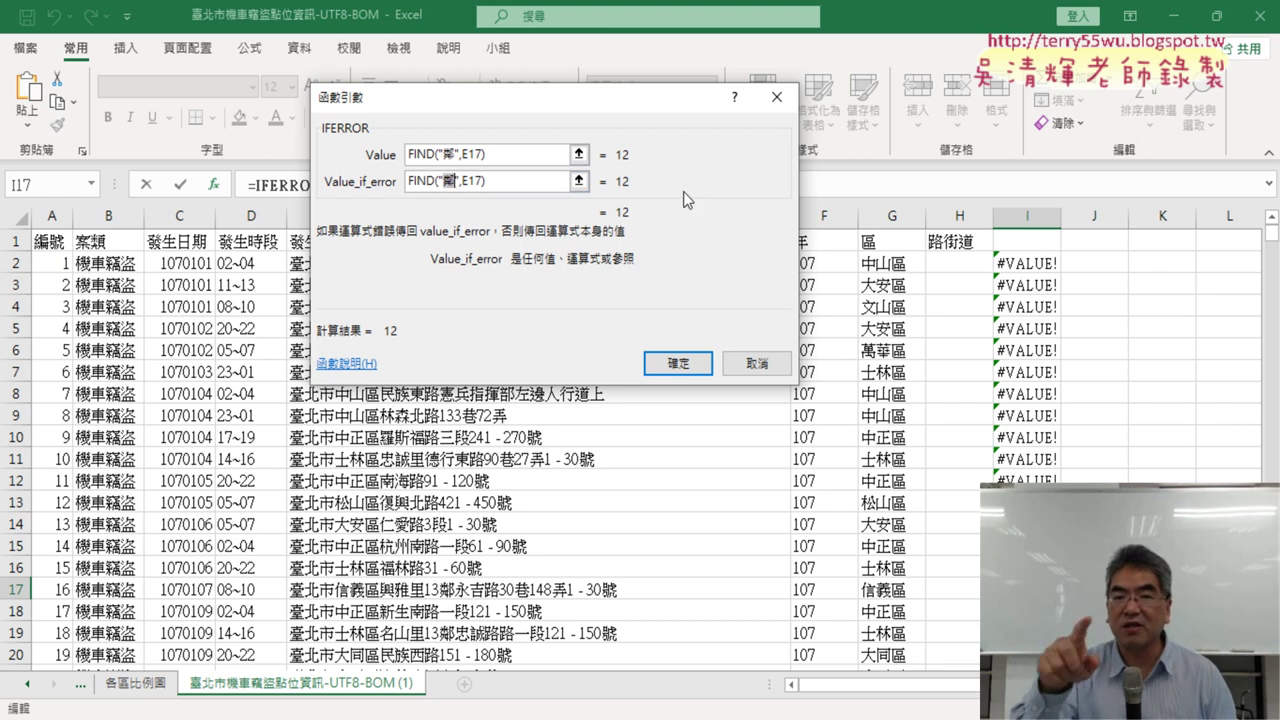
pyautogui.write('ㄌ')
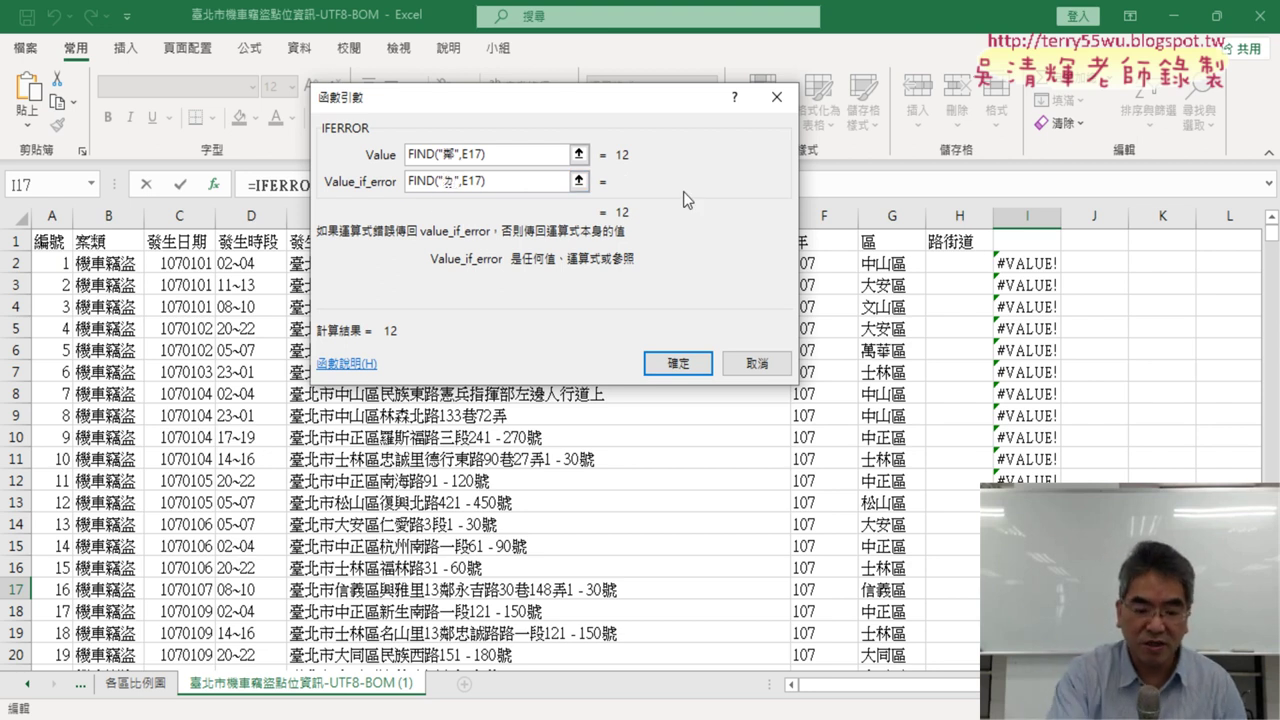
pyautogui.write('一ˇ')
pyautogui.press('Return')
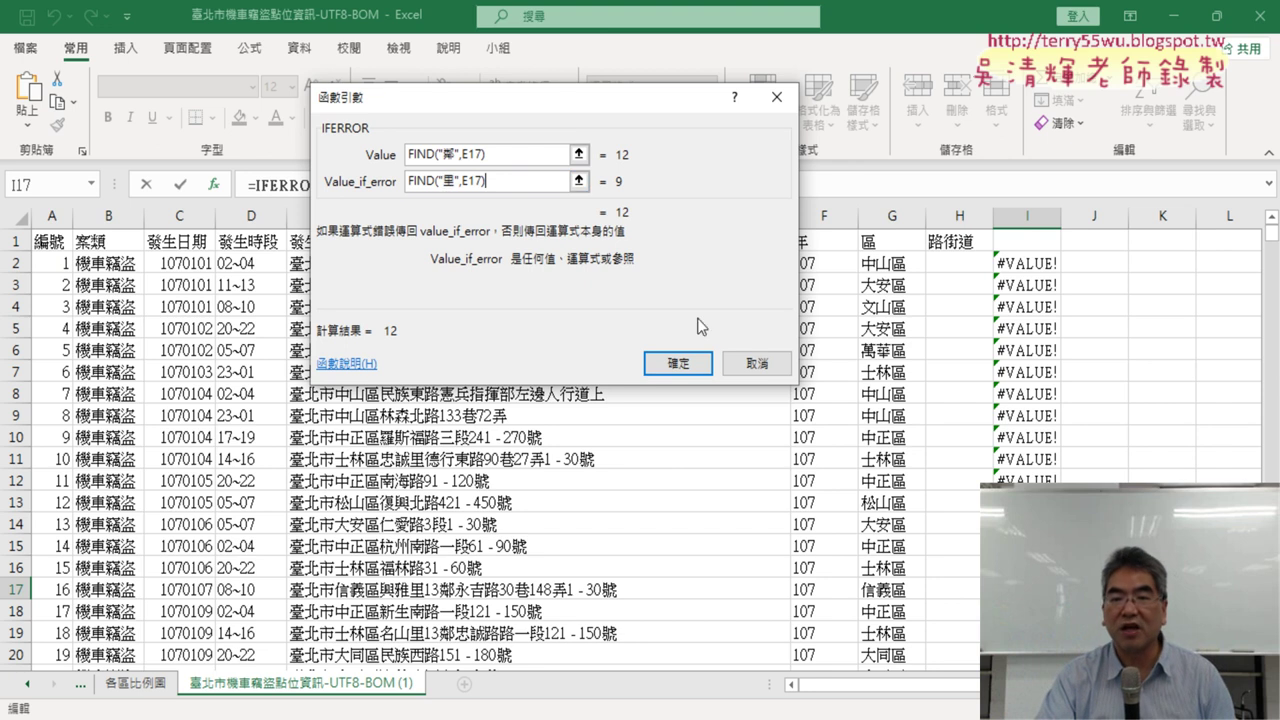
pyautogui.click(700, 366)
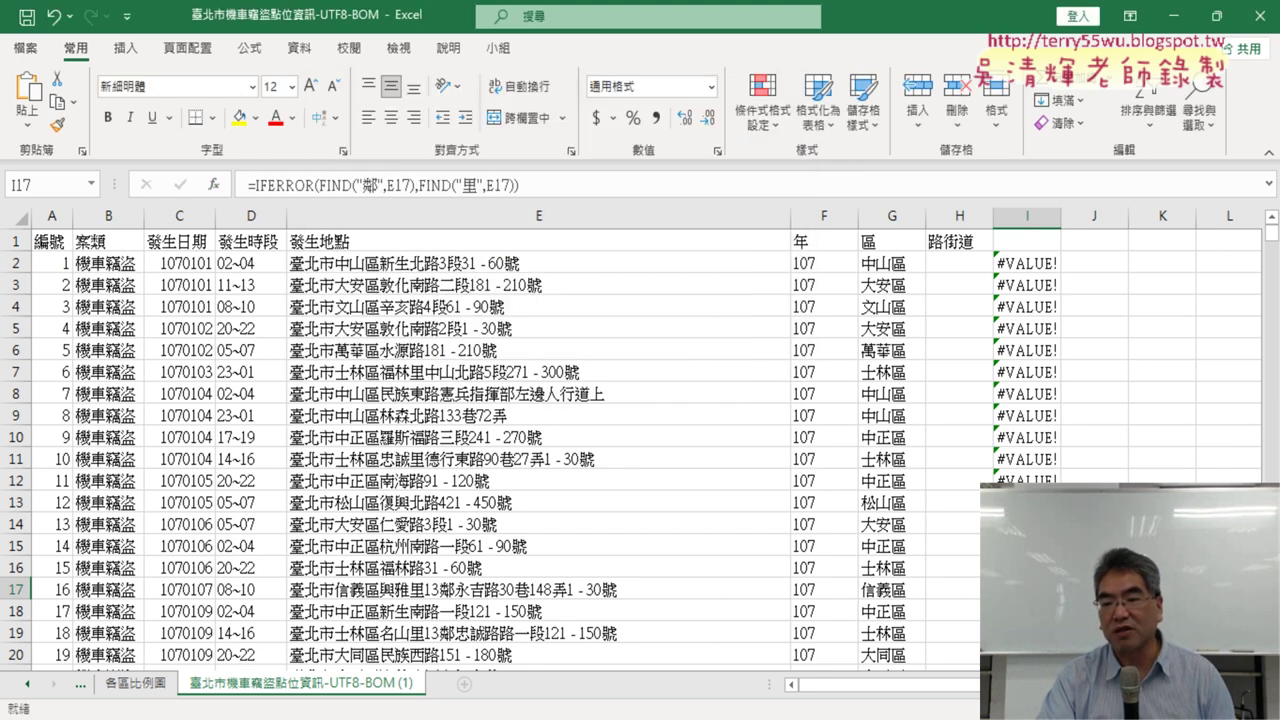
# Fill the 鄰/里 formula up through I2:I17, then select I17's formula text for cutting.
pyautogui.moveTo(1060, 599); pyautogui.dragTo(1062, 262)
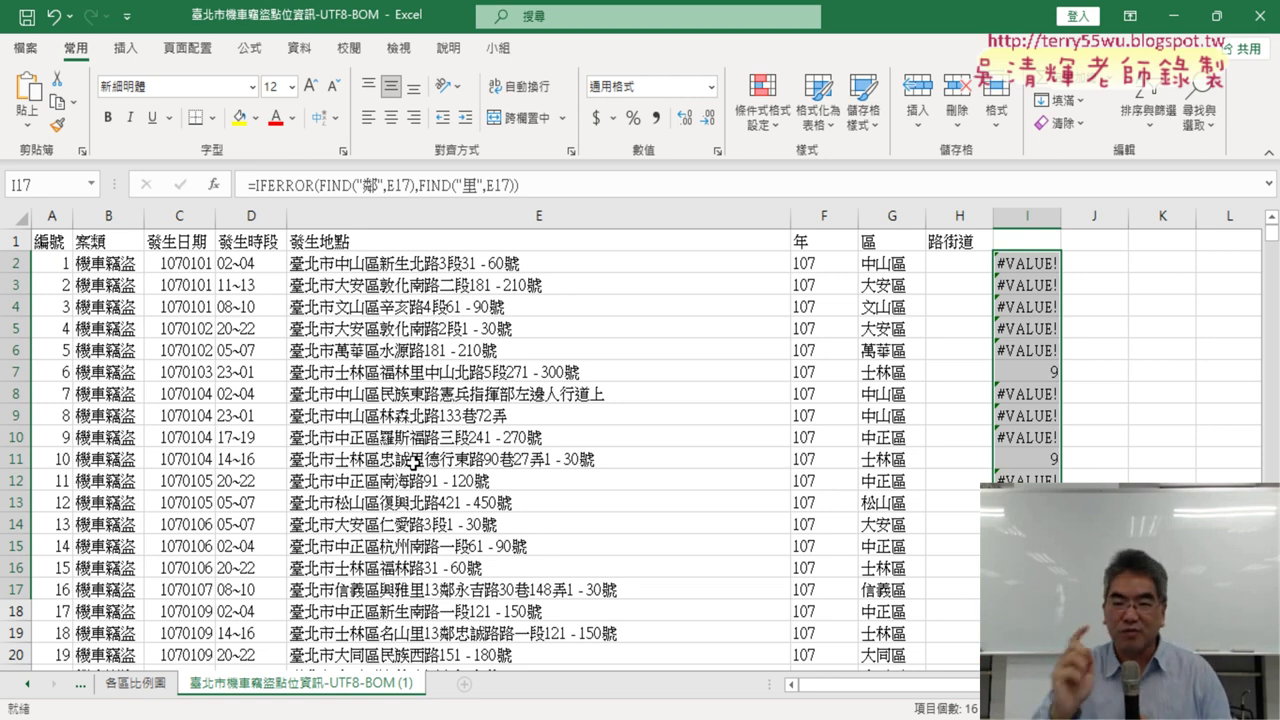
pyautogui.click(1027, 589)
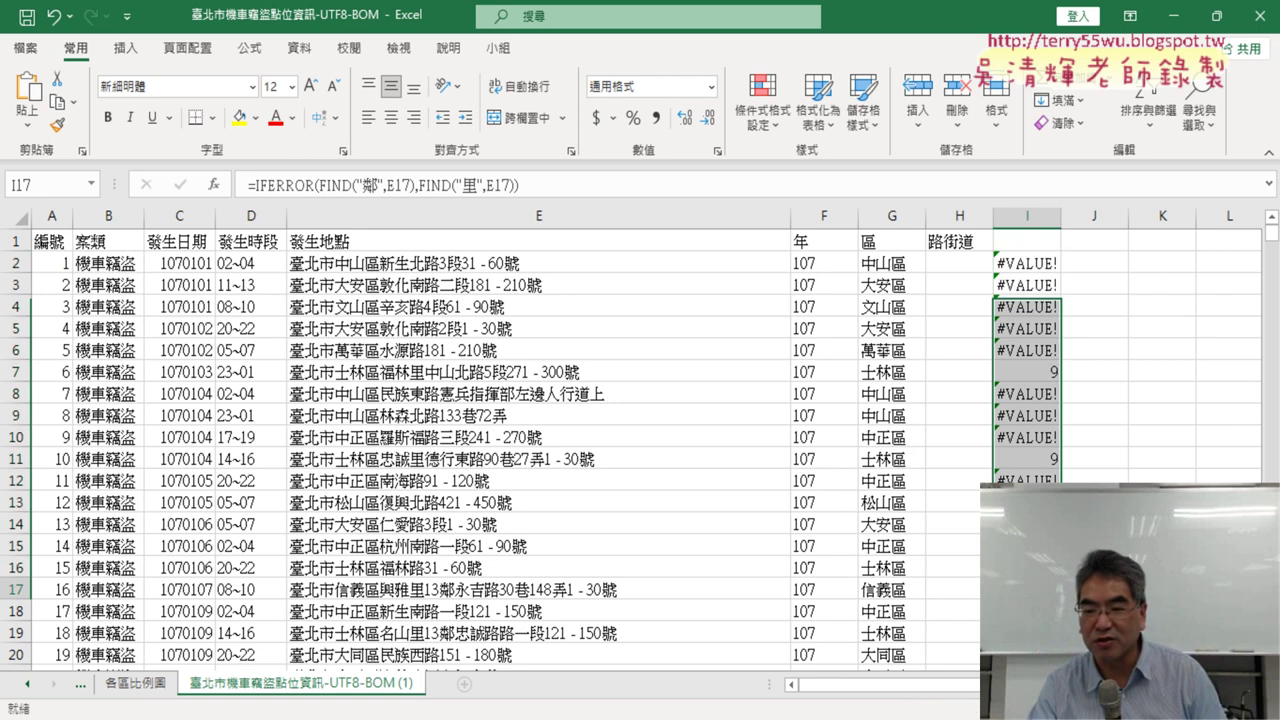
pyautogui.moveTo(256, 186); pyautogui.dragTo(520, 186)
pyautogui.hotkey('ctrl', 'c')
pyautogui.rightClick(414, 186)
# Cut I17's formula, insert a new IFERROR and paste the old formula as its Value.
pyautogui.click(462, 201)
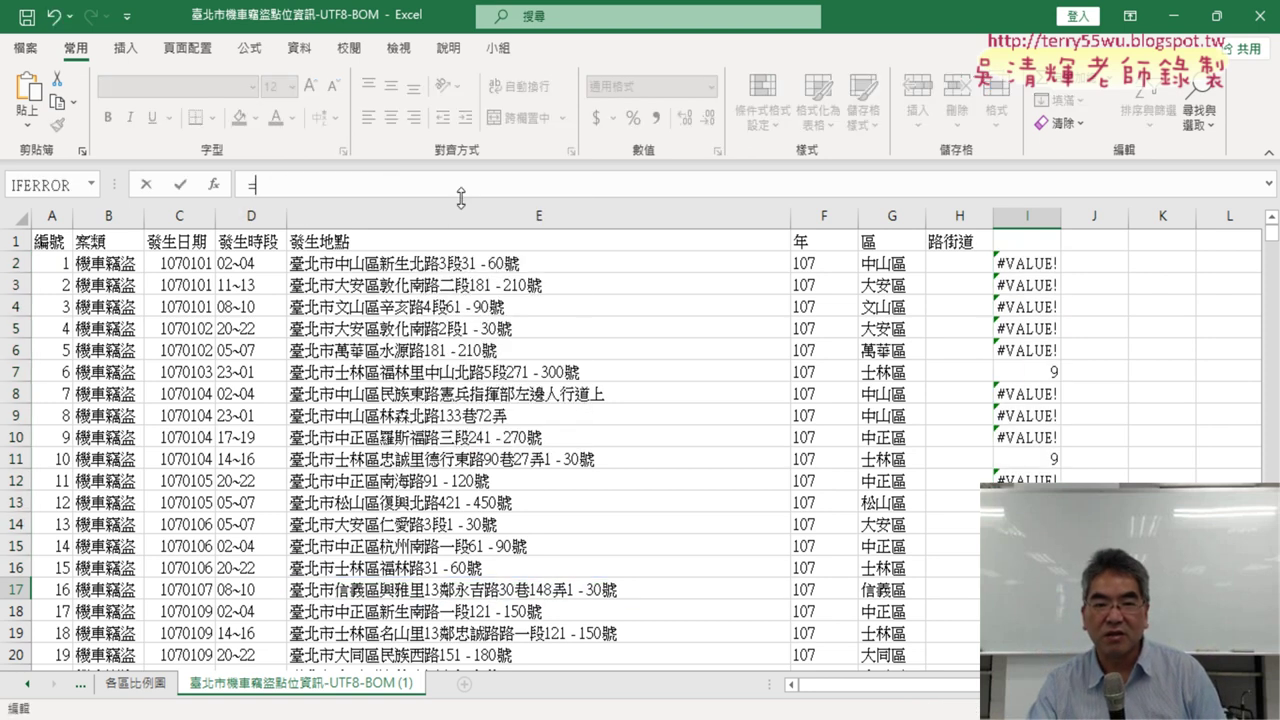
pyautogui.click(214, 185)
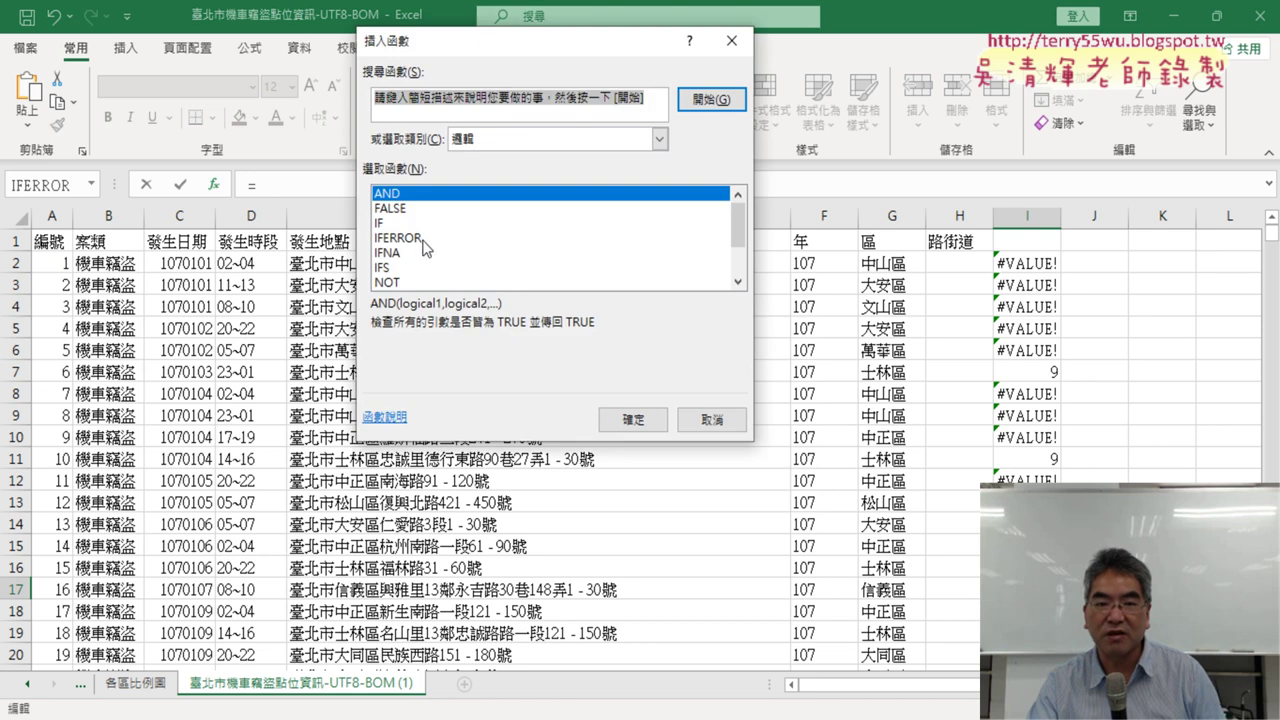
pyautogui.doubleClick(422, 240)
pyautogui.rightClick(434, 154)
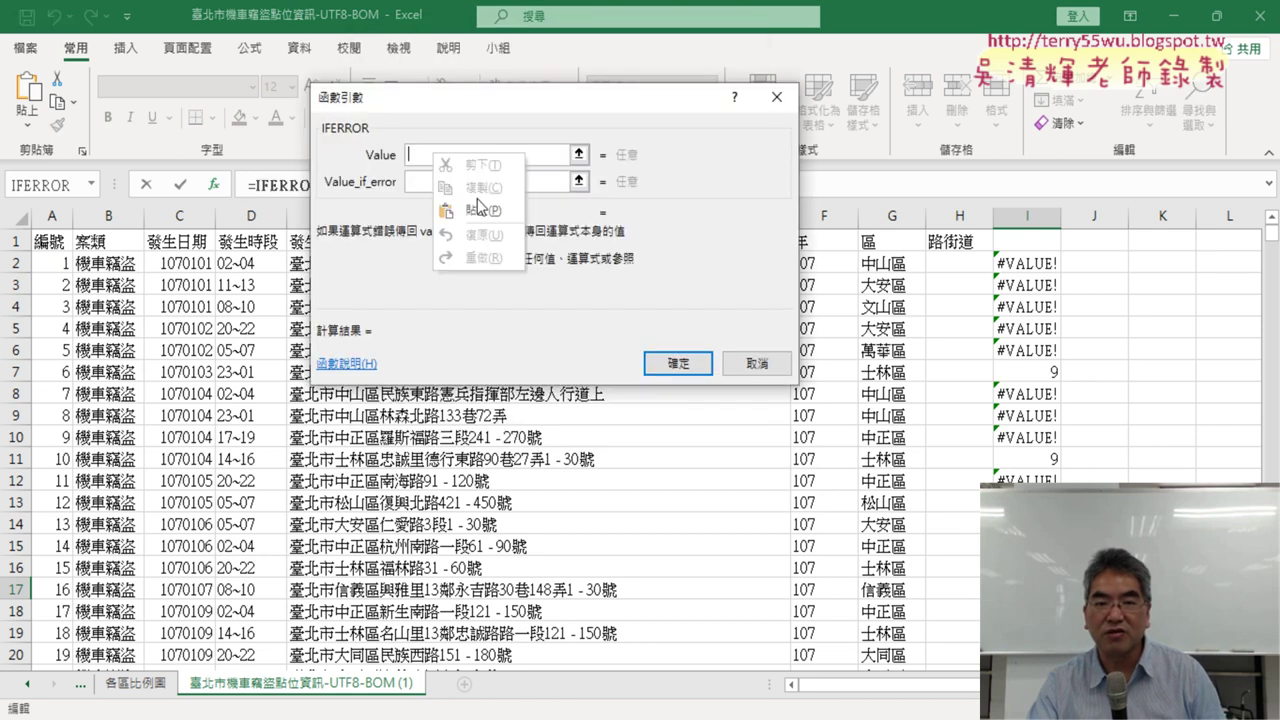
pyautogui.click(480, 207)
# Set Value_if_error to FIND("區",E17) and accept the doubly nested IFERROR formula.
pyautogui.moveTo(546, 157); pyautogui.dragTo(316, 157)
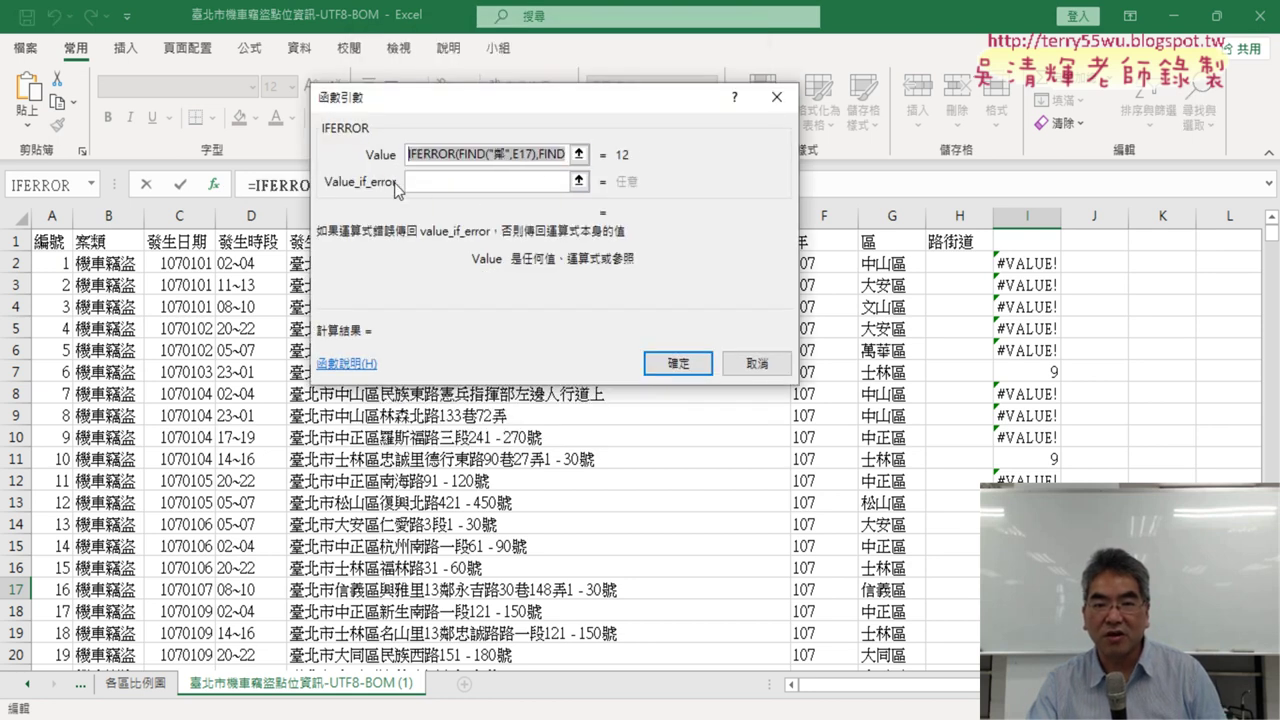
pyautogui.click(464, 156)
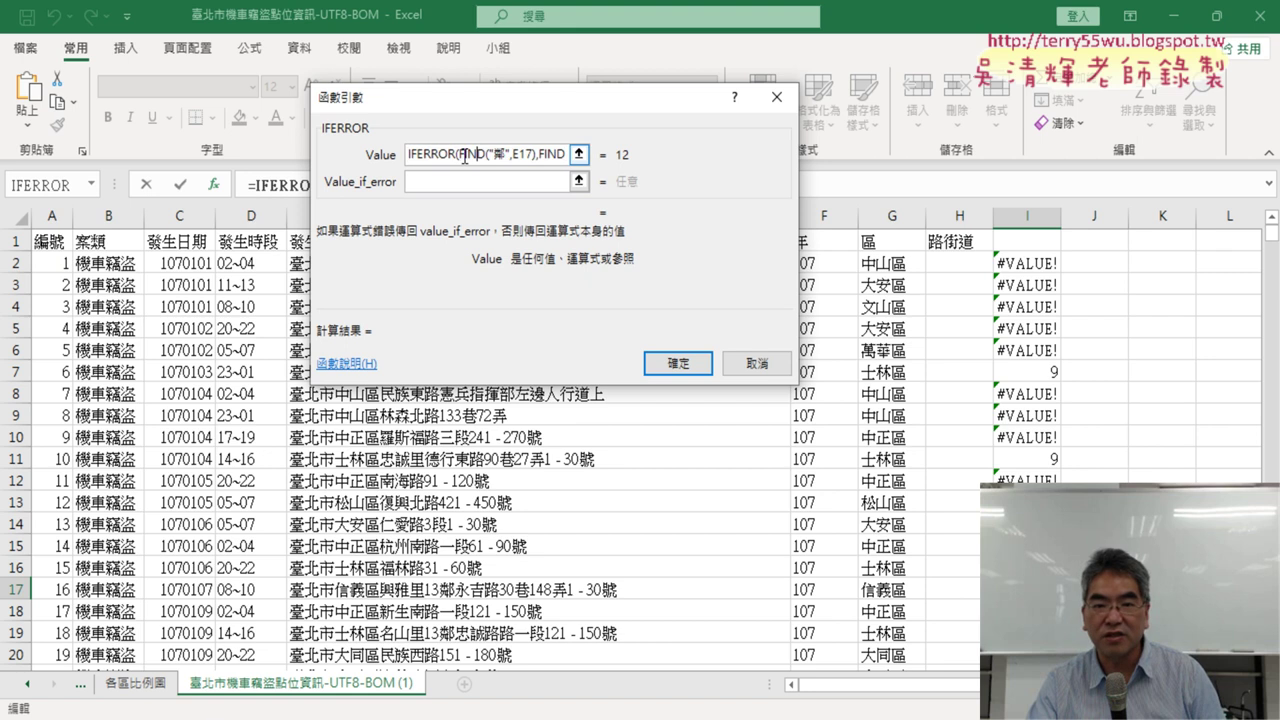
pyautogui.moveTo(520, 152); pyautogui.dragTo(536, 155)
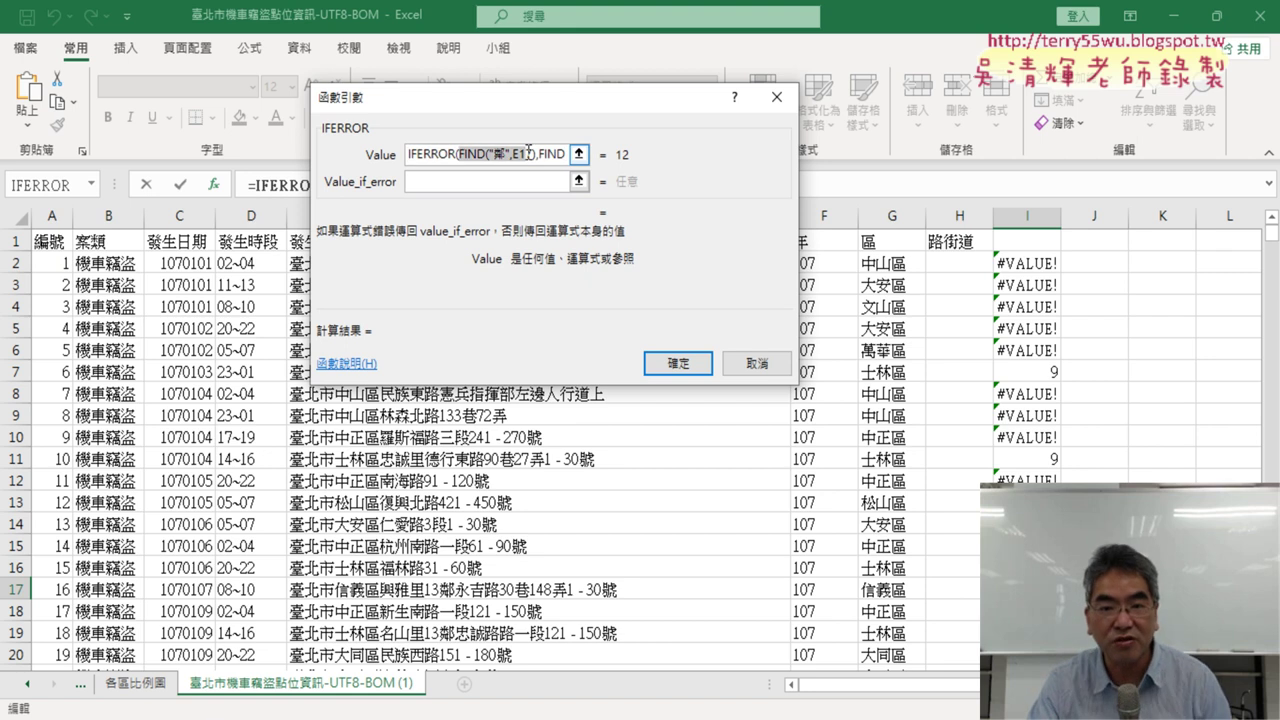
pyautogui.rightClick(482, 157)
pyautogui.click(505, 205)
pyautogui.click(461, 183)
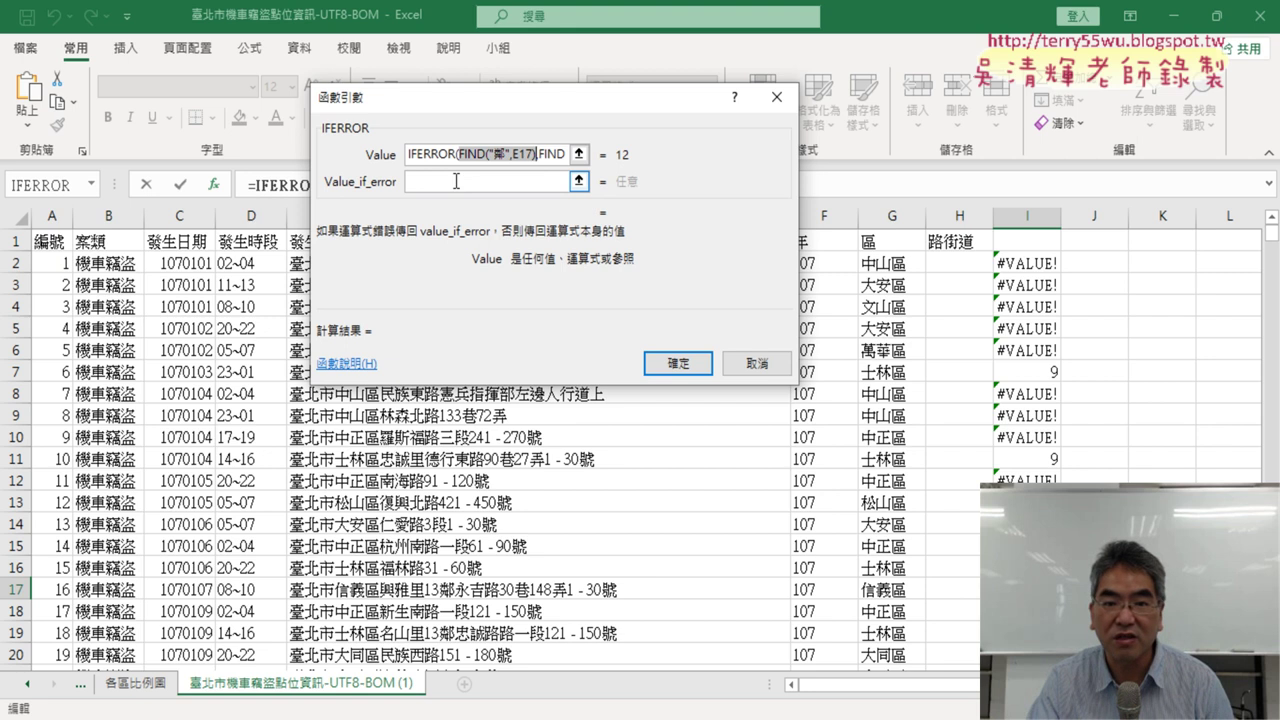
pyautogui.rightClick(456, 181)
pyautogui.click(484, 236)
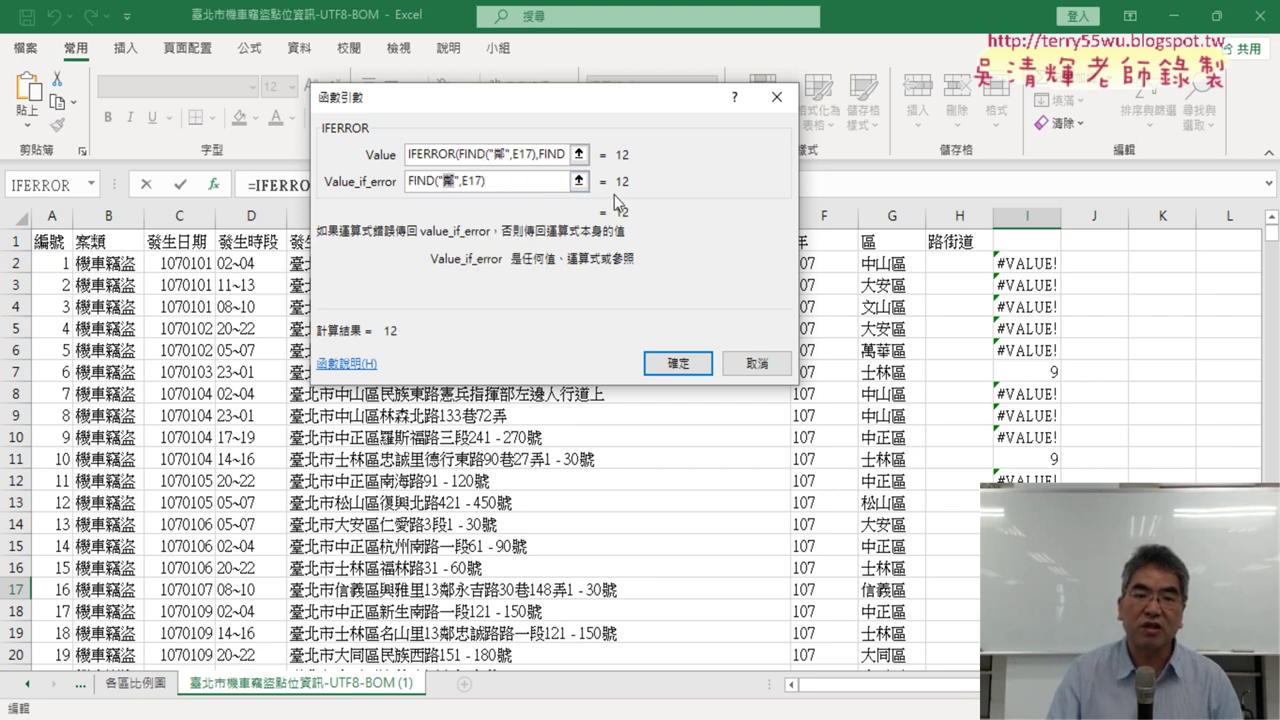
pyautogui.write('巷')
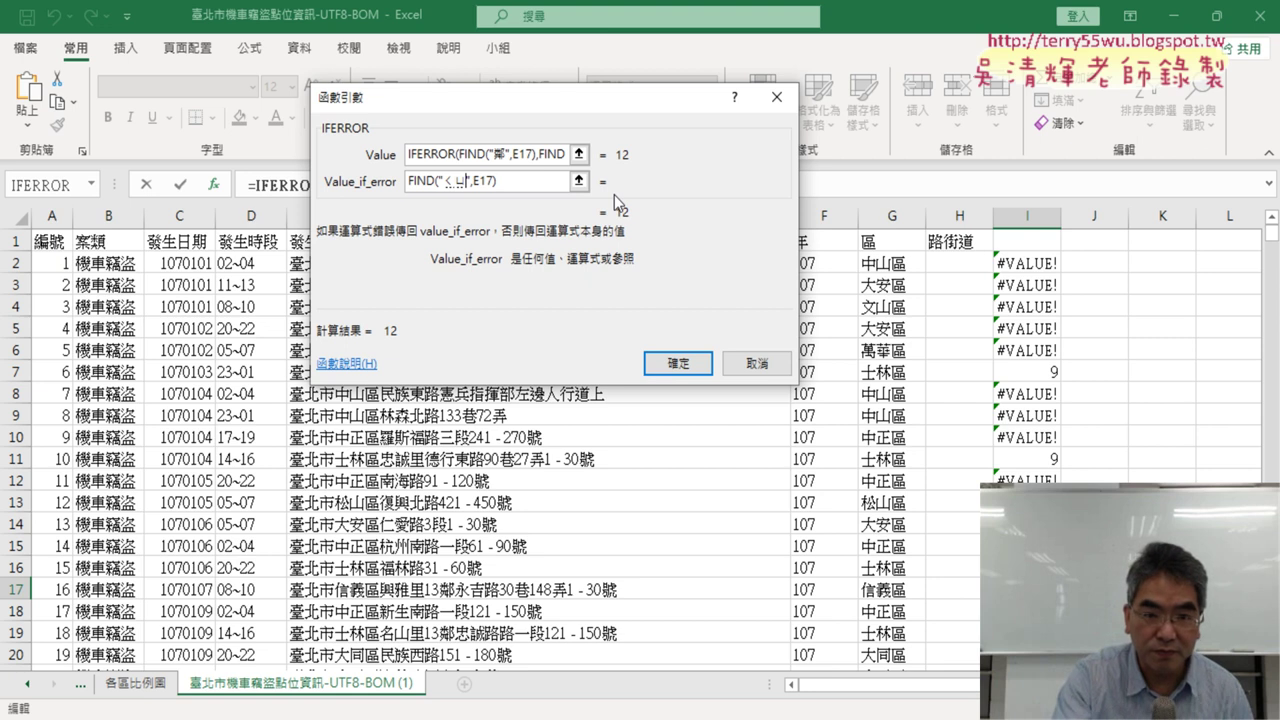
pyautogui.write('區')
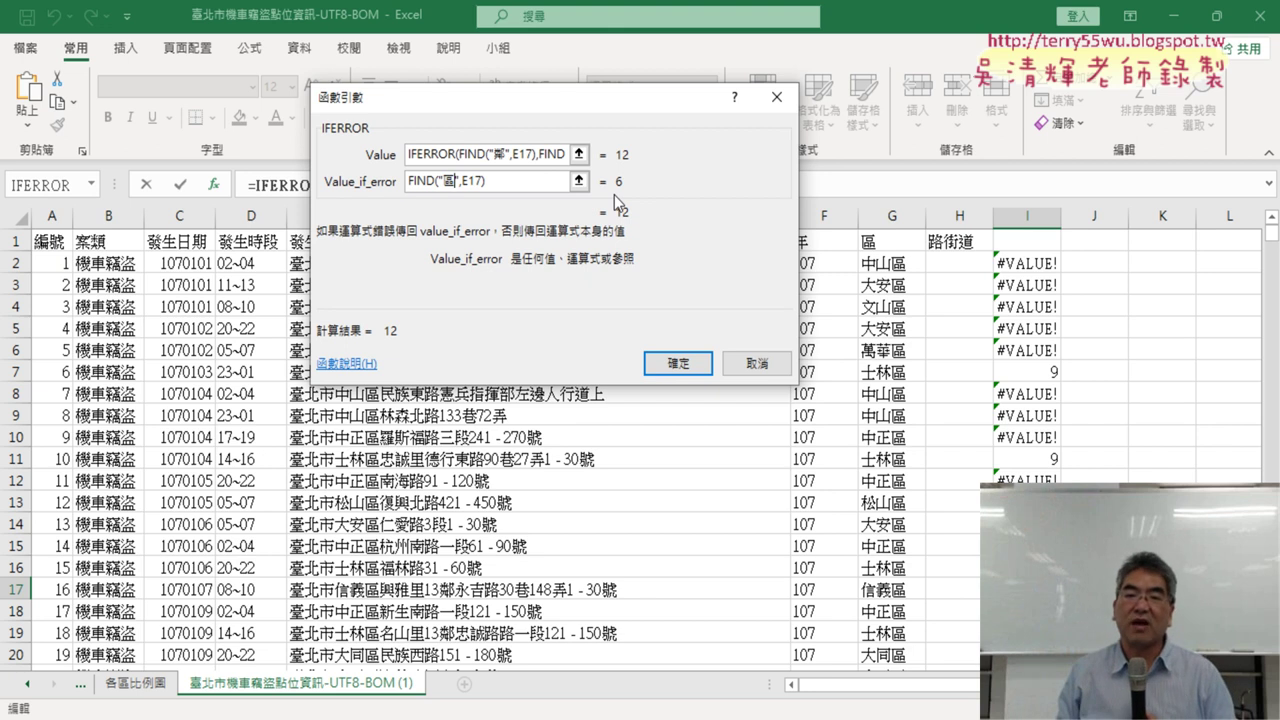
pyautogui.click(678, 363)
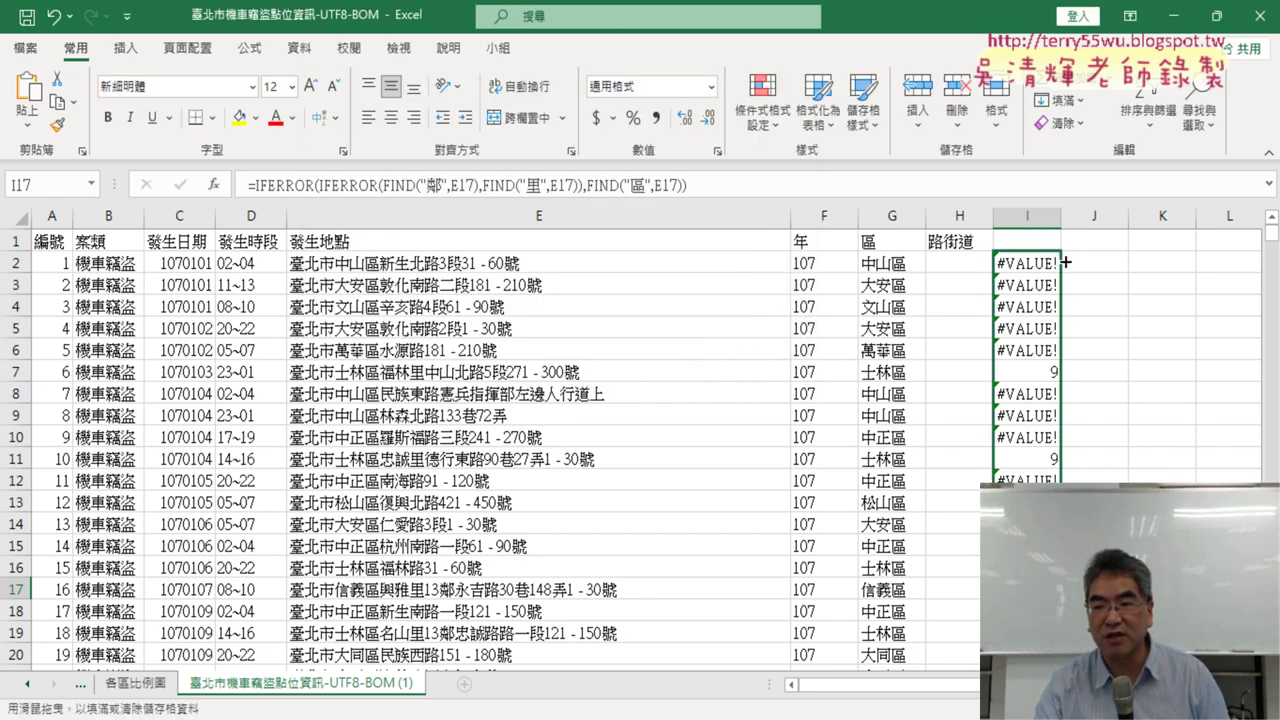
# Fill the three-level formula up to I2 and down all rows, spotting row 30's #VALUE!
pyautogui.moveTo(1060, 600); pyautogui.dragTo(1060, 262)
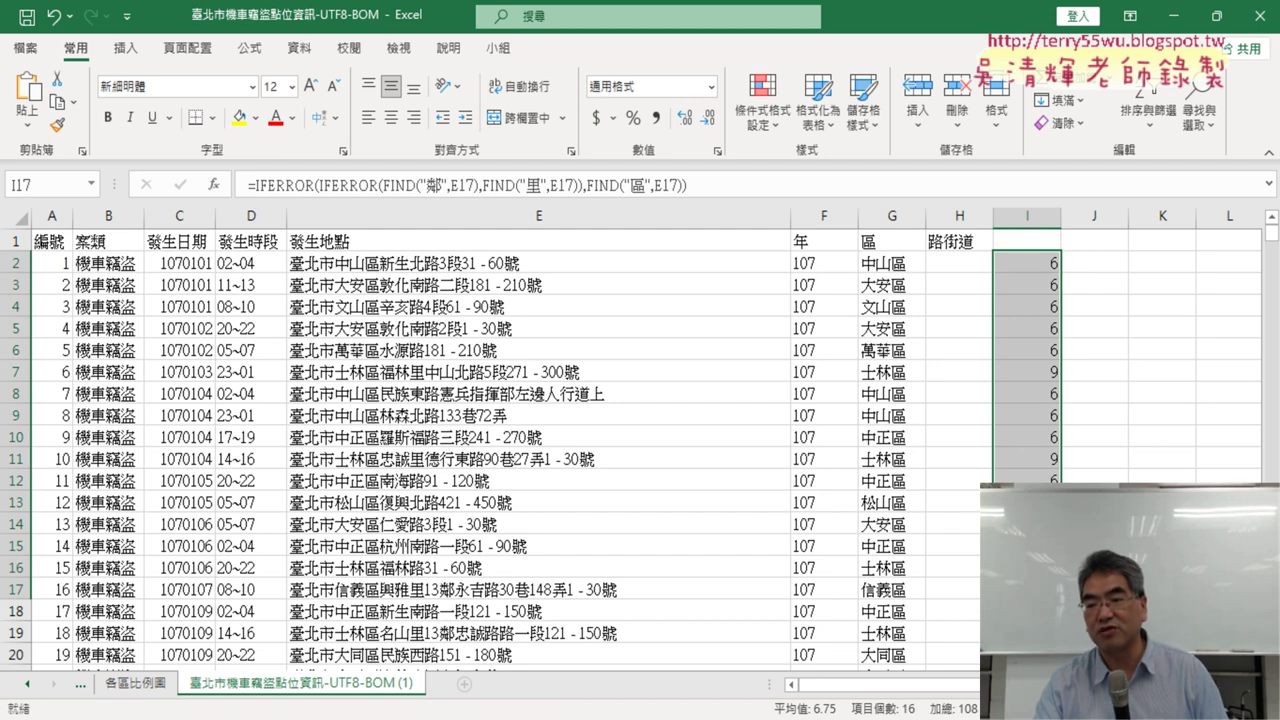
pyautogui.doubleClick(1060, 600)
pyautogui.scroll(-7, 640, 450)
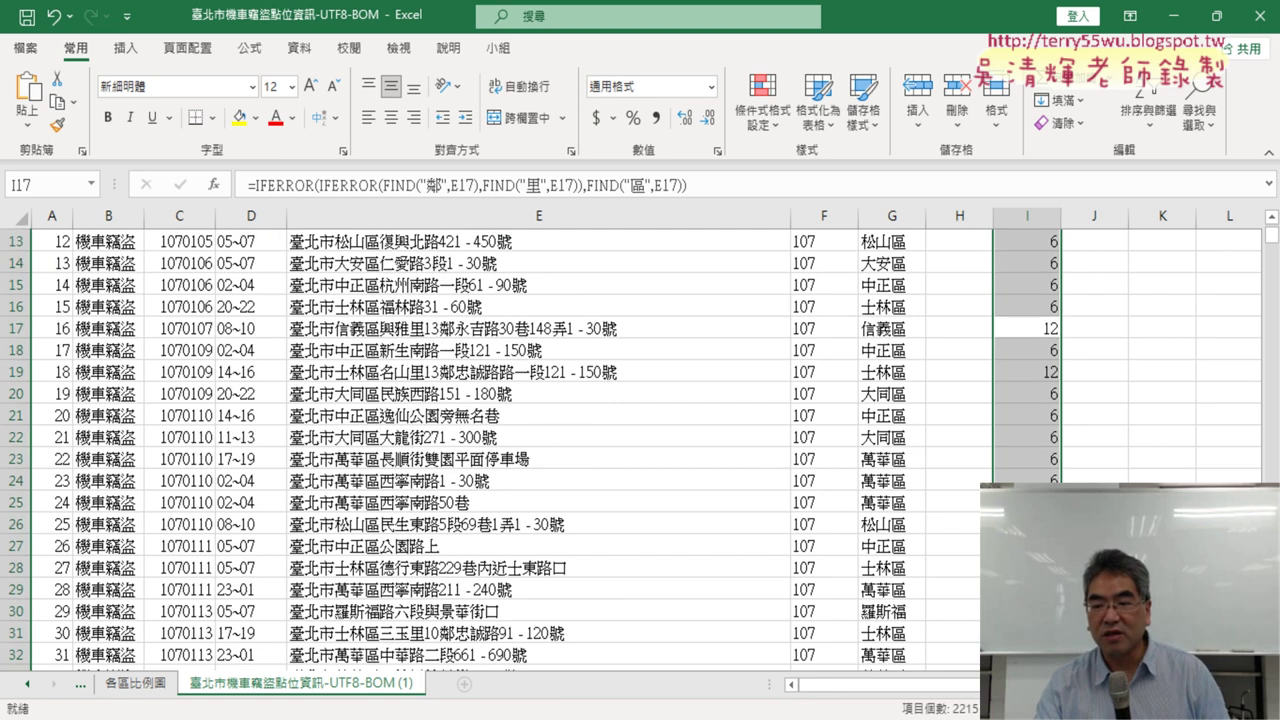
pyautogui.moveTo(1035, 415); pyautogui.dragTo(450, 415)
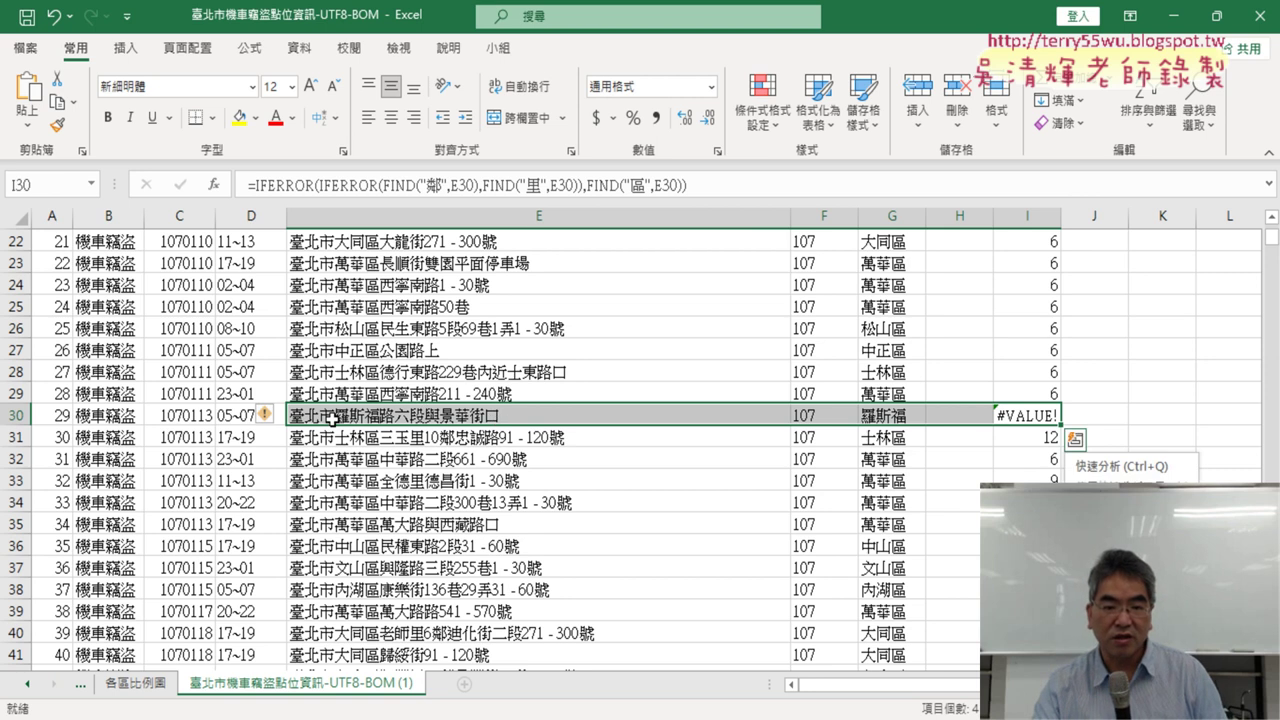
pyautogui.click(386, 415)
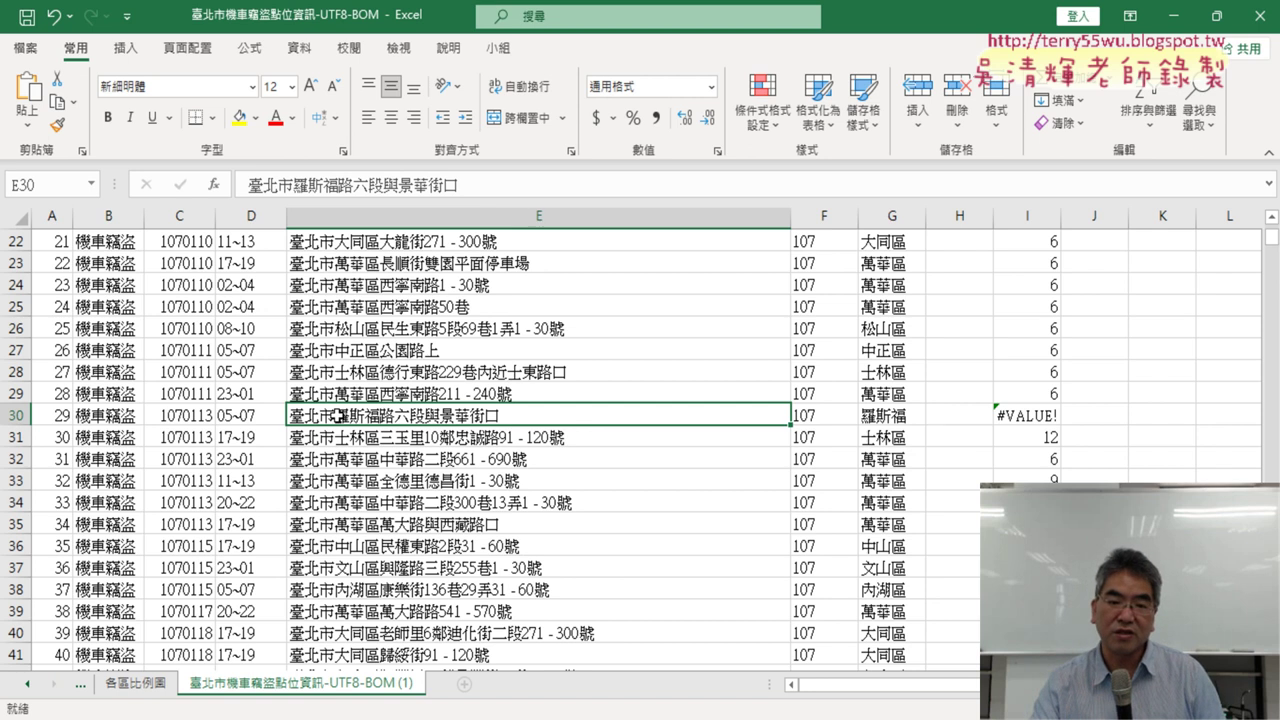
# Add 大安區 after 臺北市 in E30's address so I30 returns 6.
pyautogui.doubleClick(339, 415)
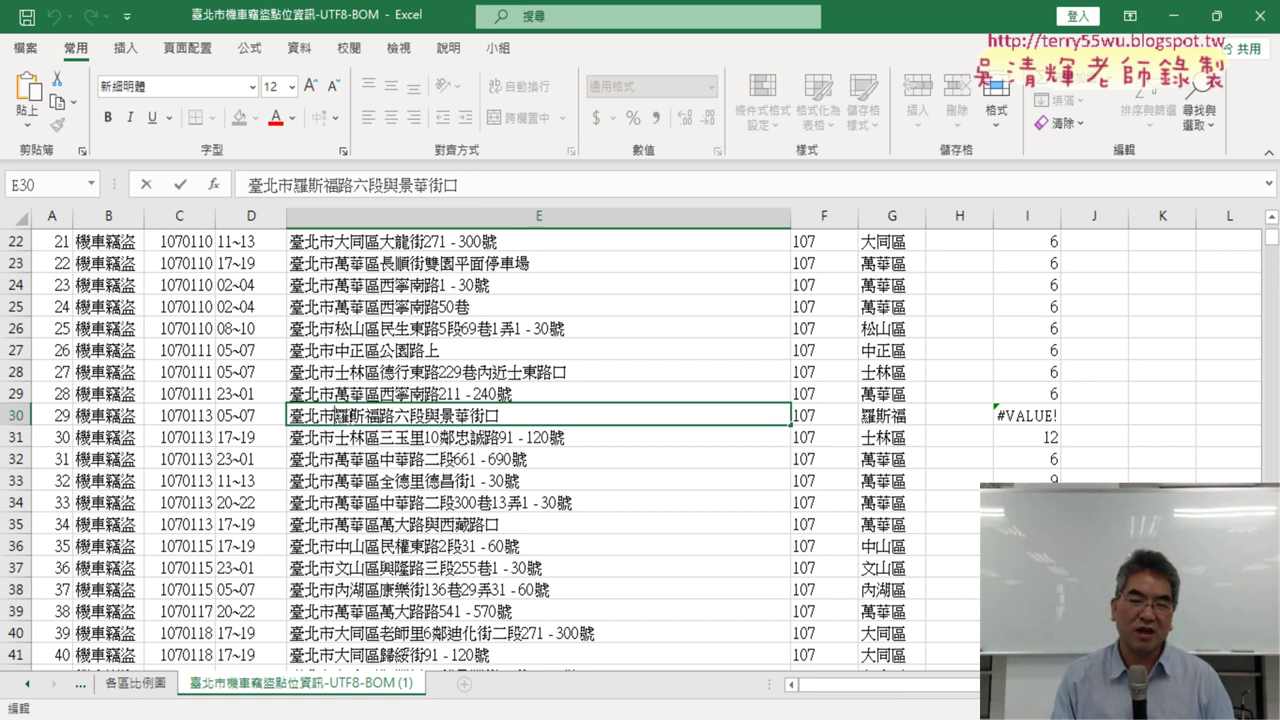
pyautogui.write('ㄌㄚ')
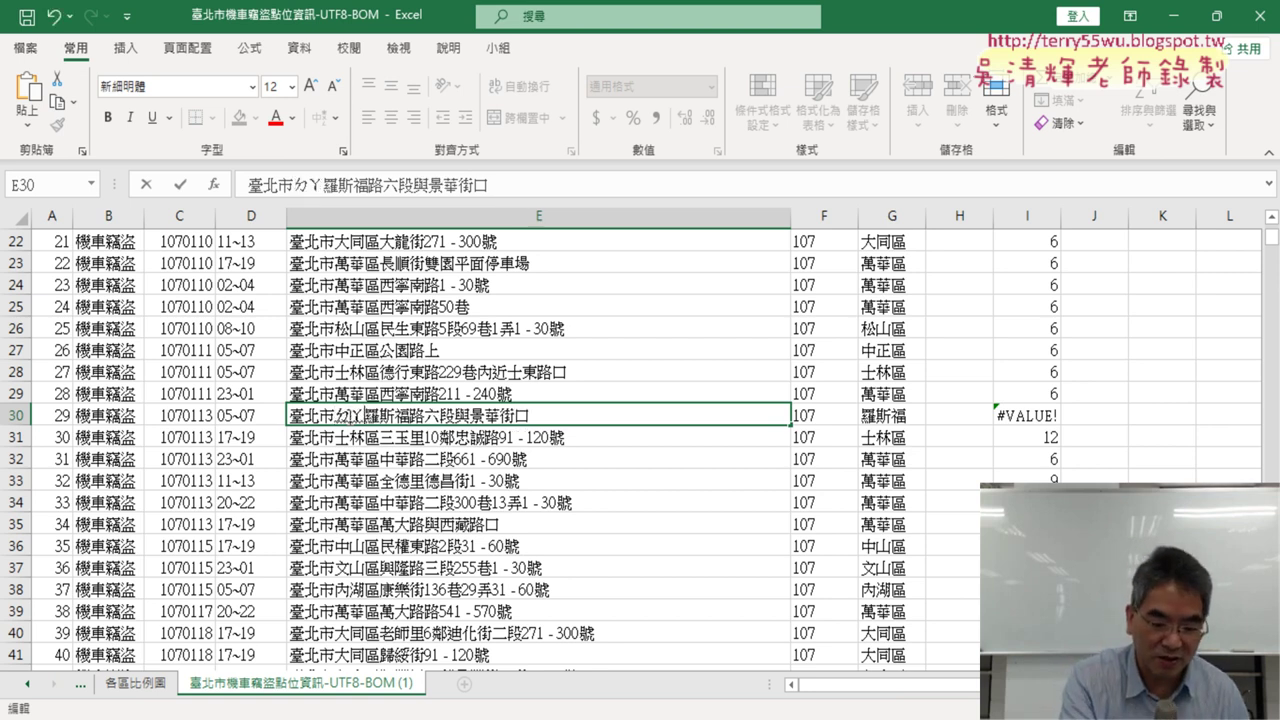
pyautogui.write('4')
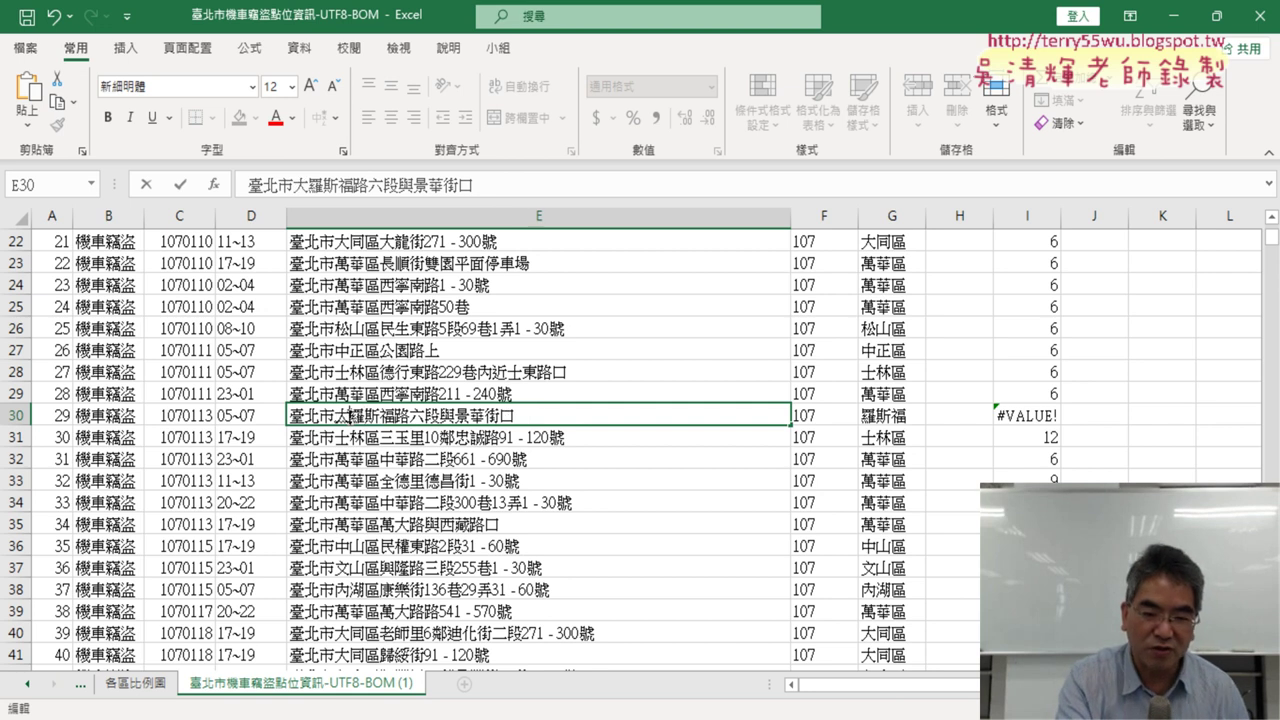
pyautogui.write('ㄢ')
pyautogui.press('space')
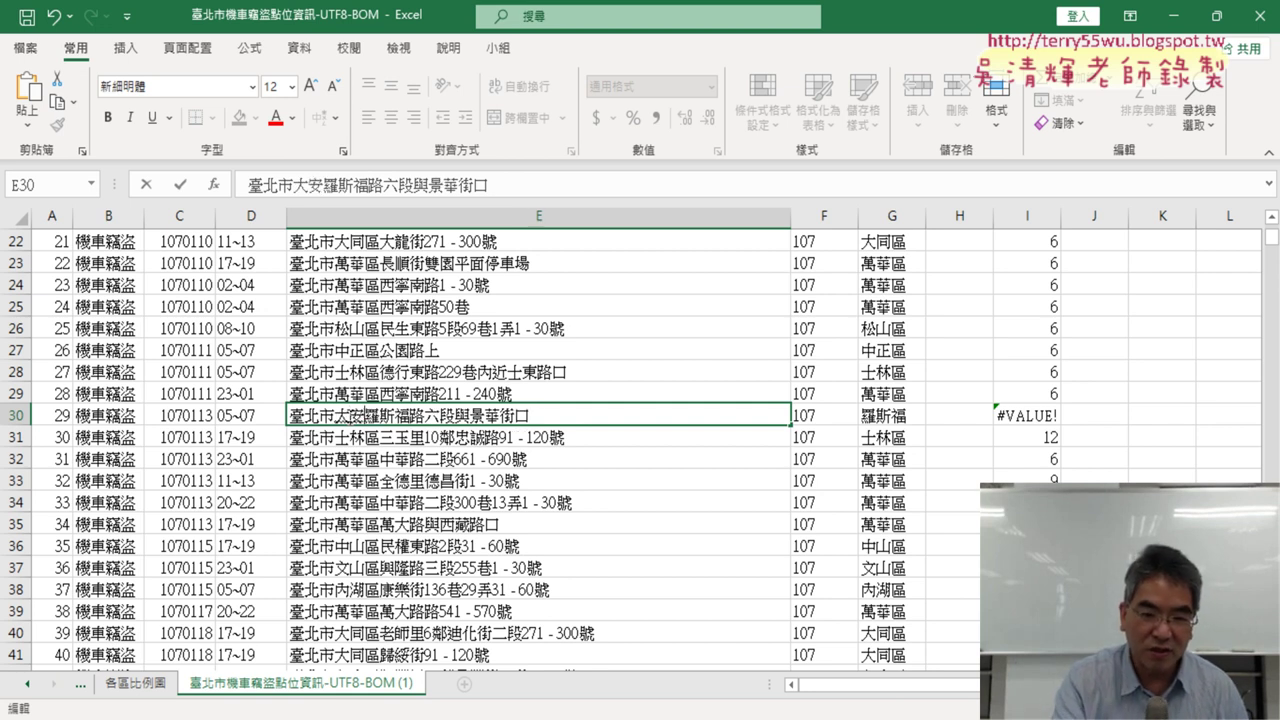
pyautogui.write('ㄑㄩ')
pyautogui.press('space')
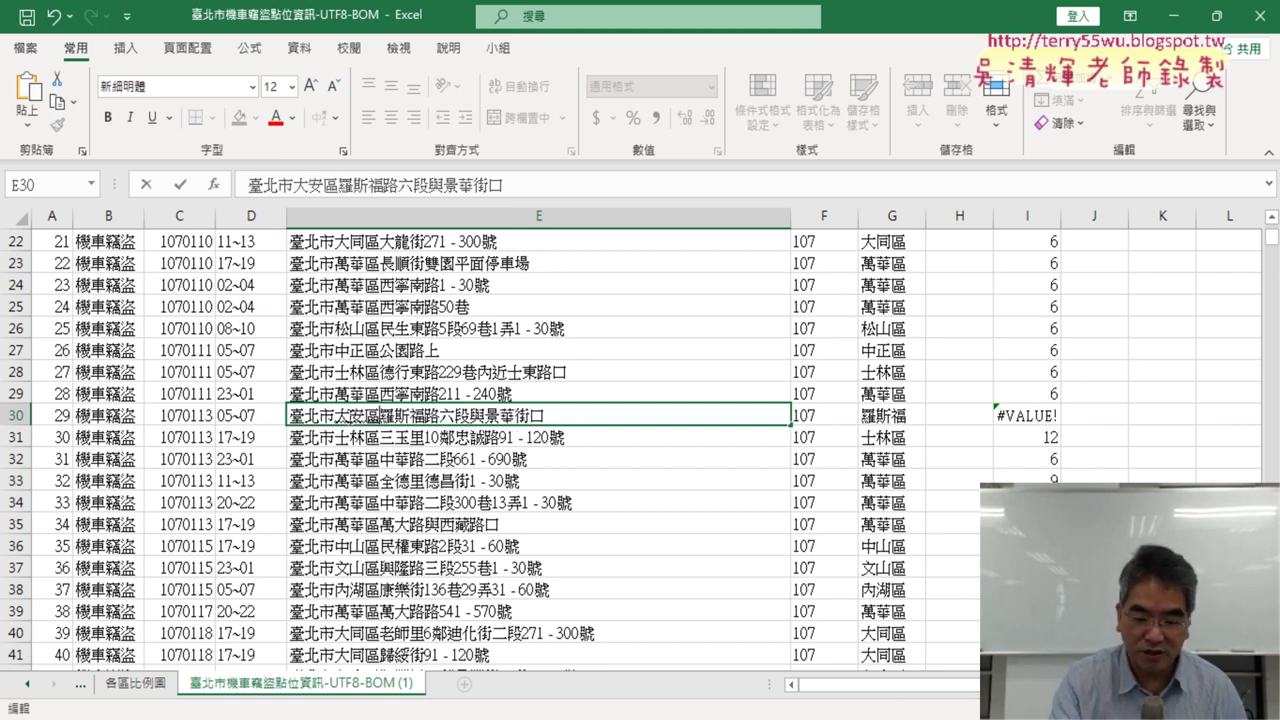
pyautogui.press('Return')
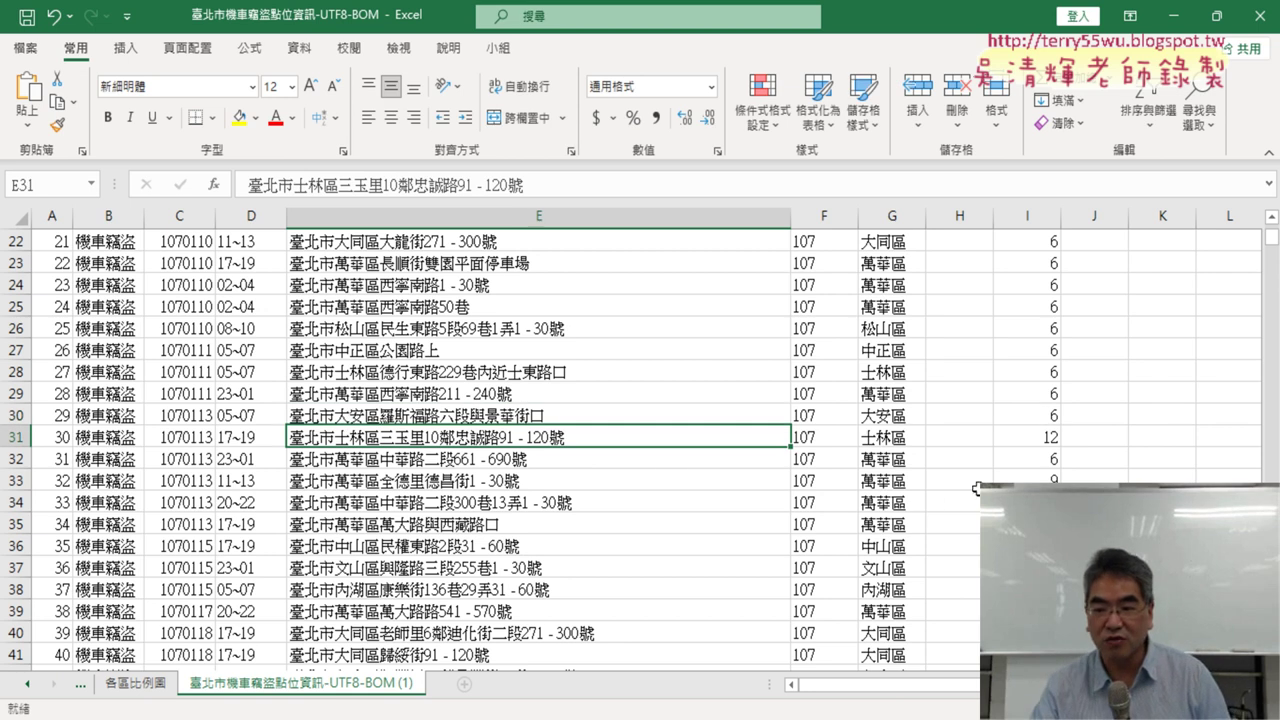
pyautogui.scroll(-7, 1033, 481)
pyautogui.scroll(-7, 1033, 481)
pyautogui.scroll(-8, 1033, 481)
pyautogui.scroll(-4, 1033, 481)
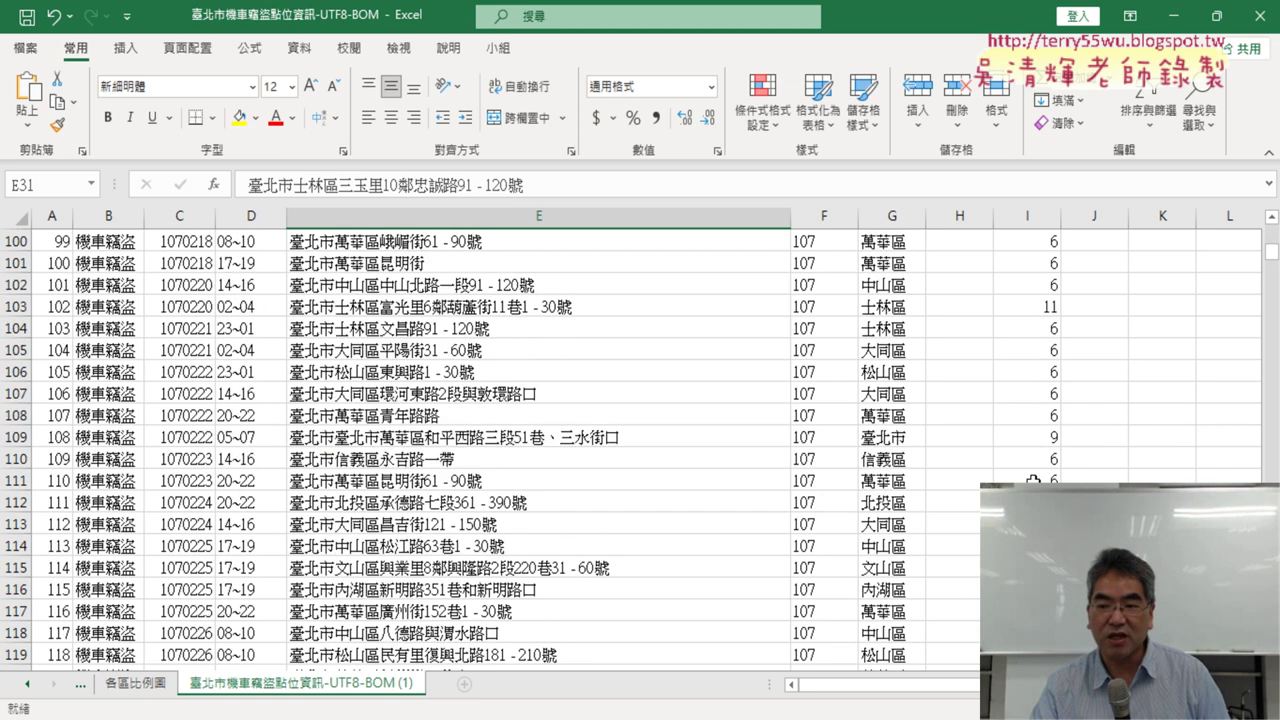
pyautogui.scroll(-8, 1033, 470)
pyautogui.scroll(4, 1033, 438)
pyautogui.moveTo(1033, 438); pyautogui.dragTo(378, 465)
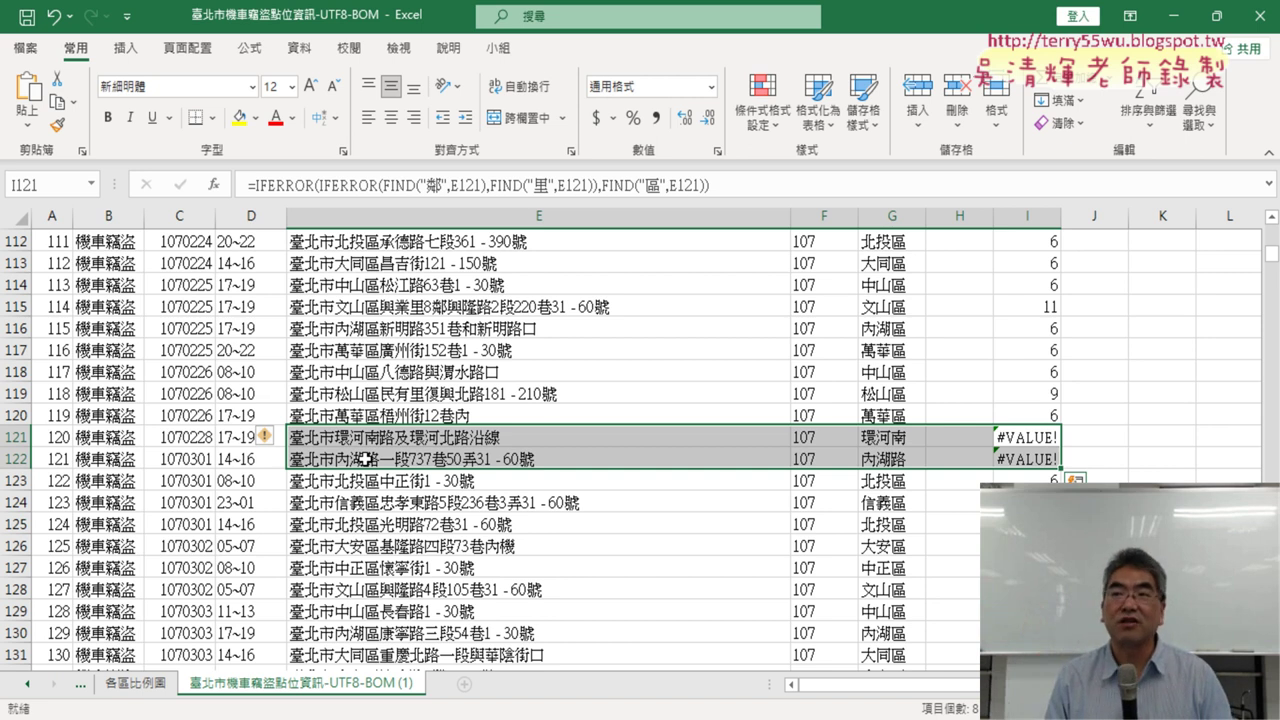
pyautogui.scroll(10, 366, 458)
pyautogui.scroll(10, 366, 458)
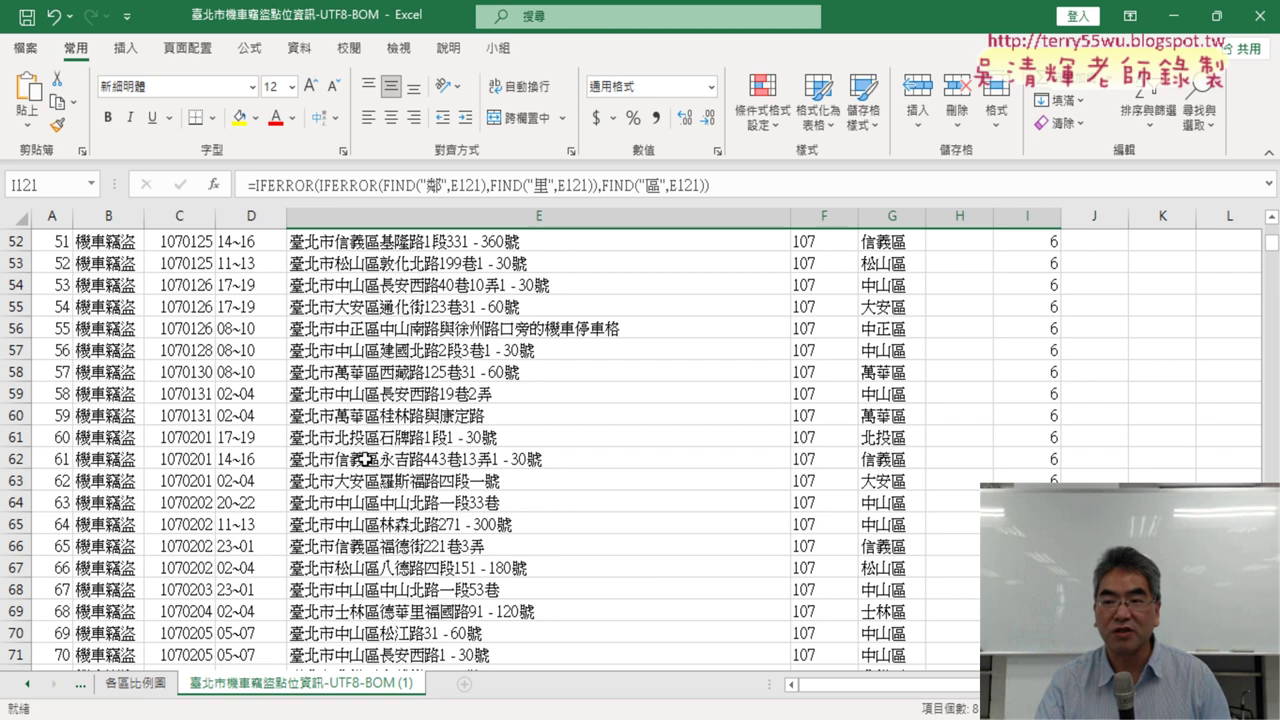
pyautogui.scroll(11, 366, 458)
pyautogui.scroll(6, 366, 458)
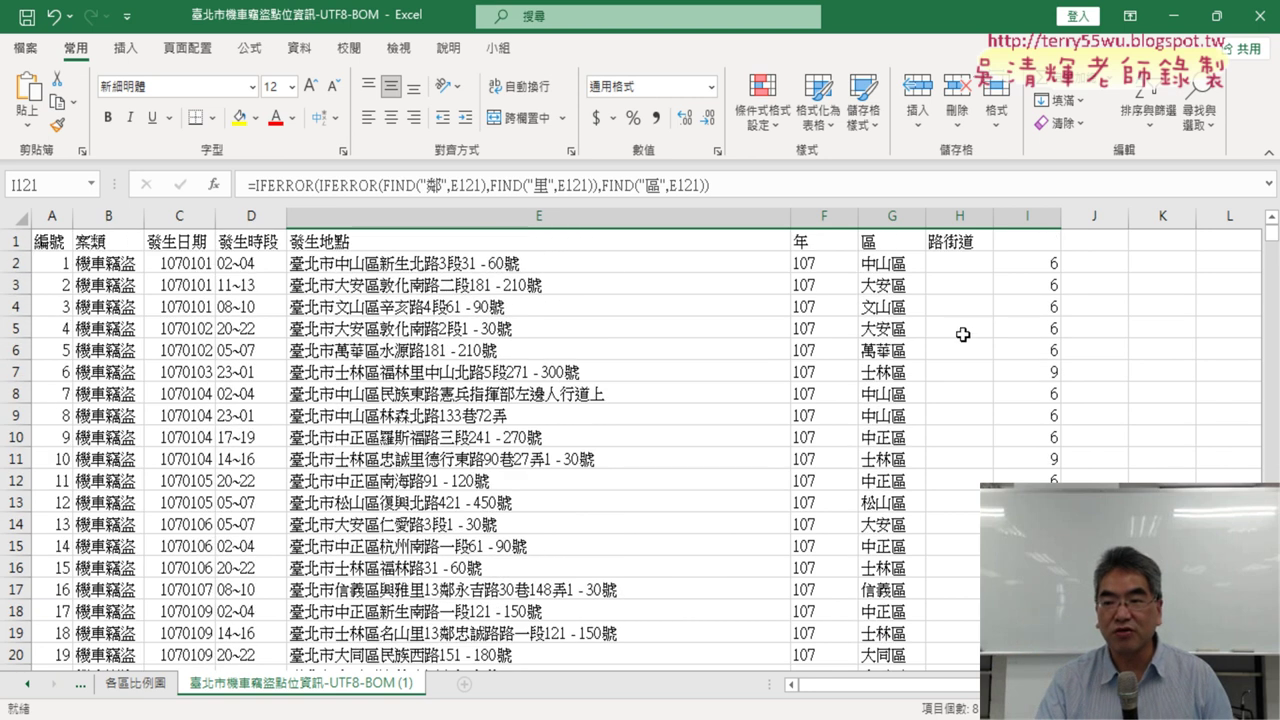
pyautogui.click(1041, 264)
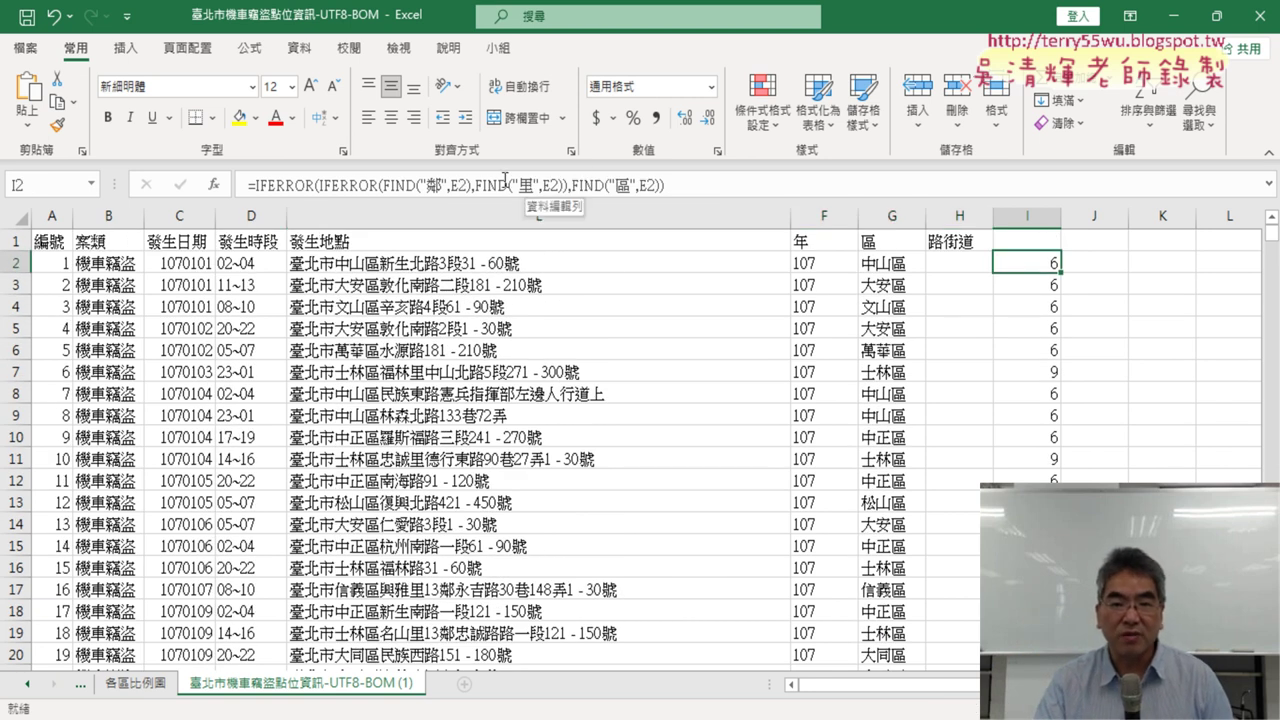
# Select FIND("鄰",E2) inside I2's nested IFERROR formula in the formula bar.
pyautogui.moveTo(384, 185); pyautogui.dragTo(470, 184)
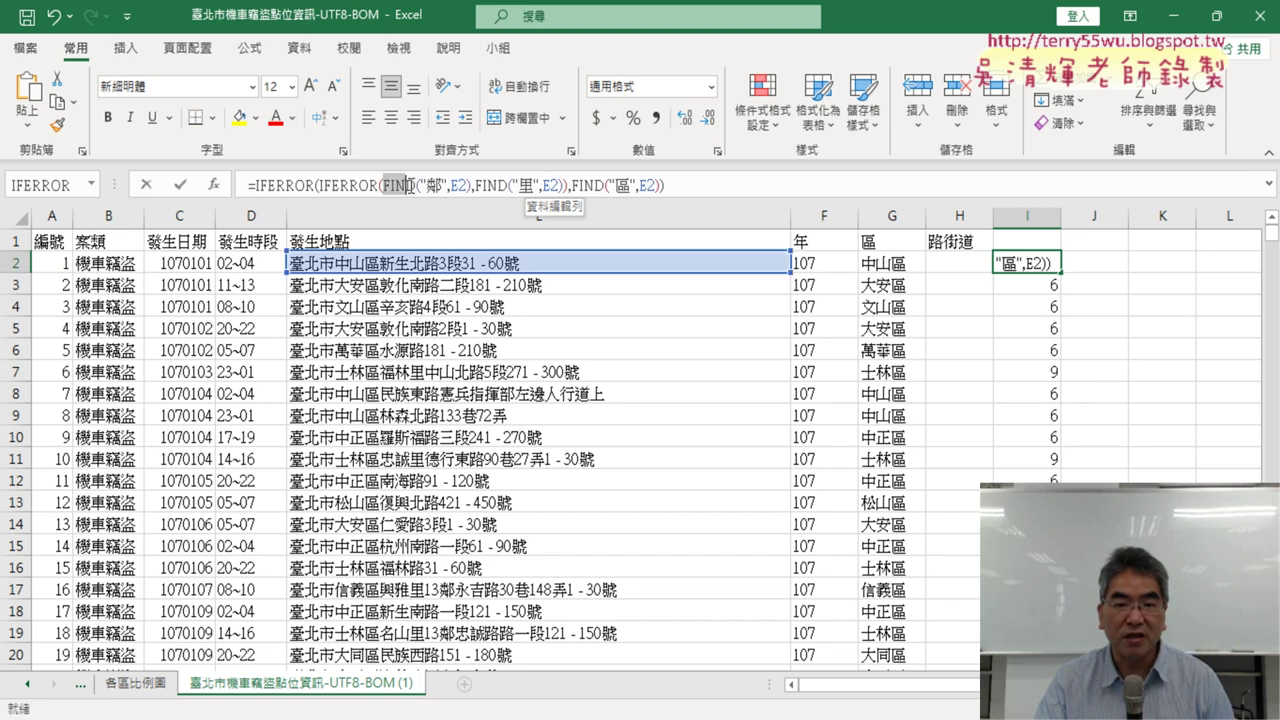